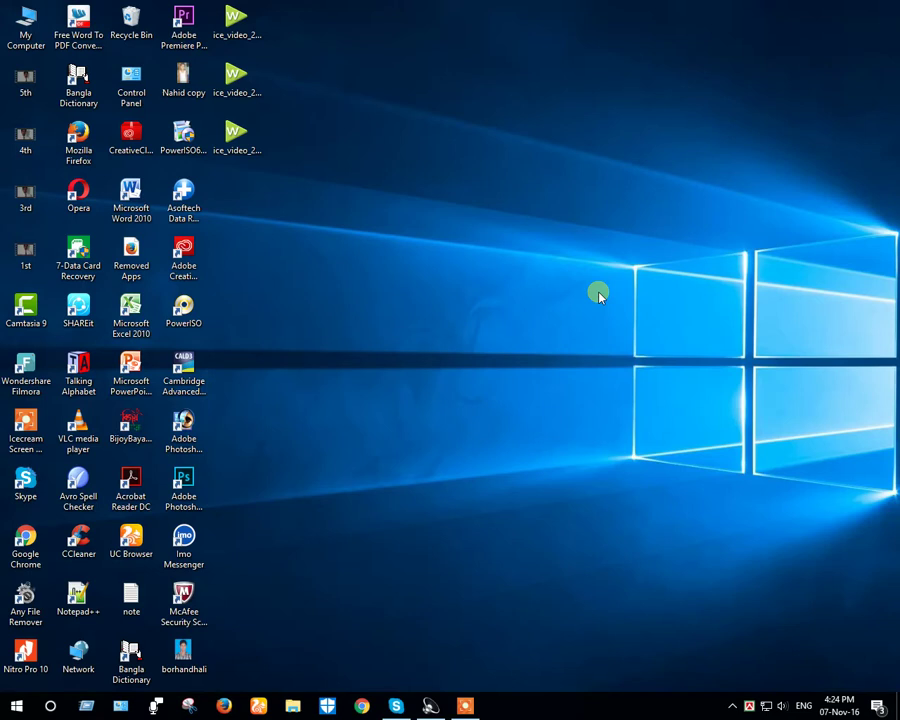
# Open the website fusionbd.com in Google Chrome.
pyautogui.click(362, 706)
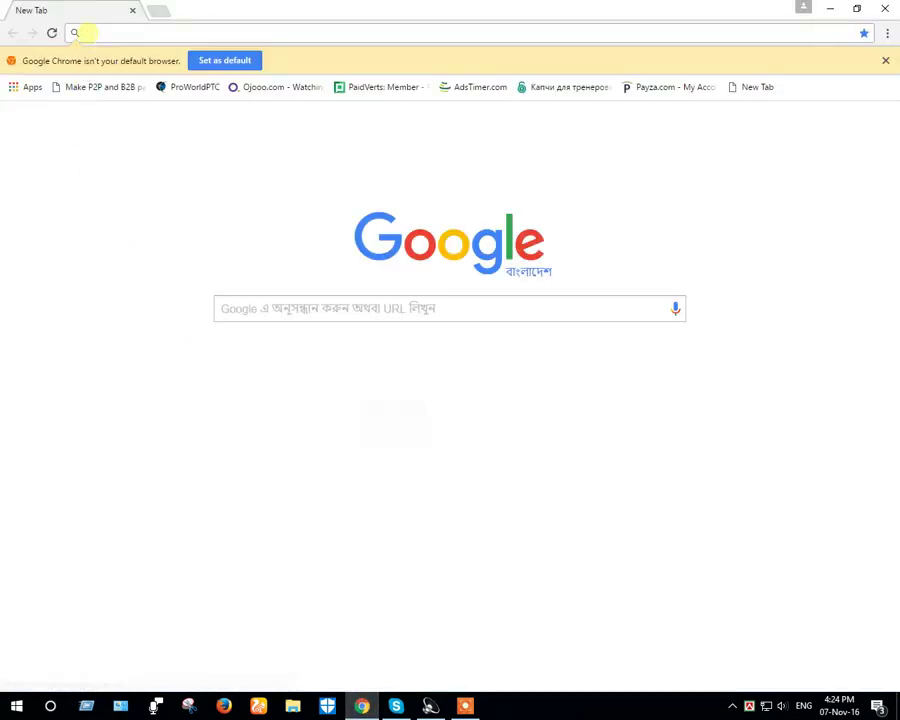
pyautogui.write('fusio')
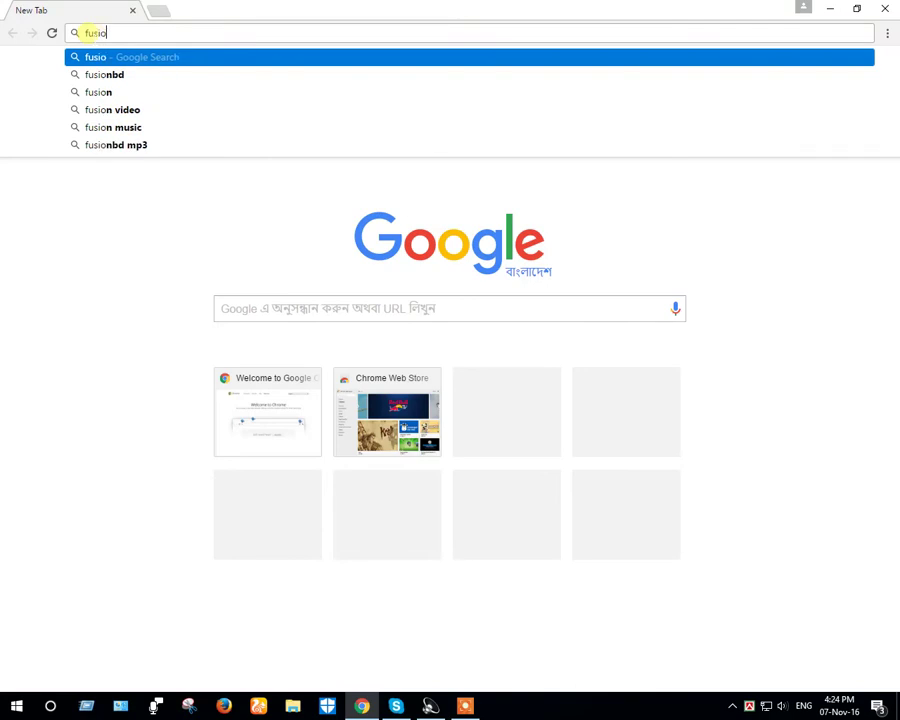
pyautogui.write('nbd.com')
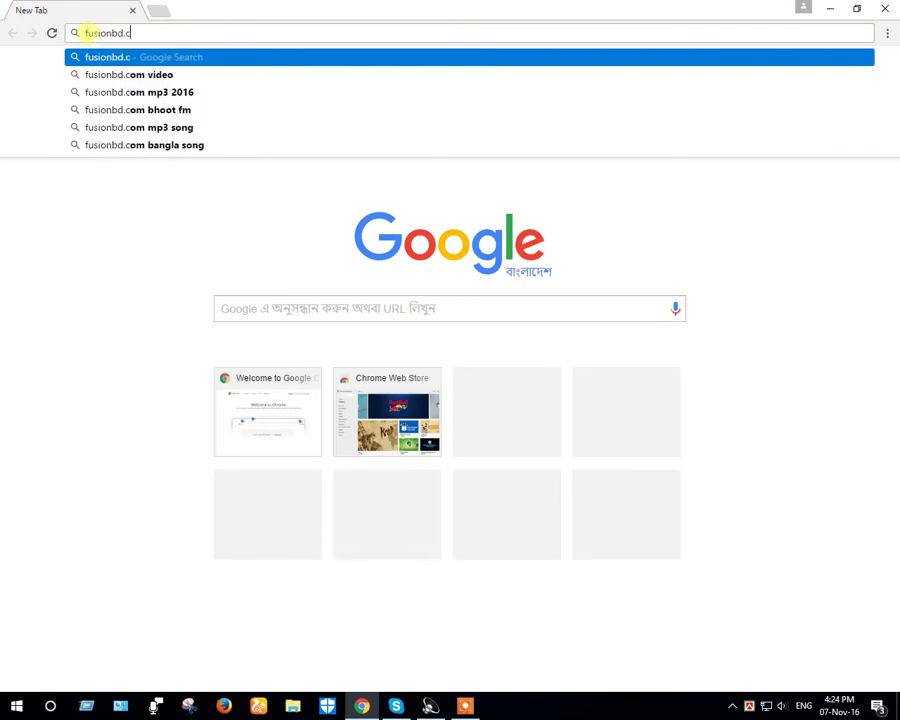
pyautogui.press('Return')
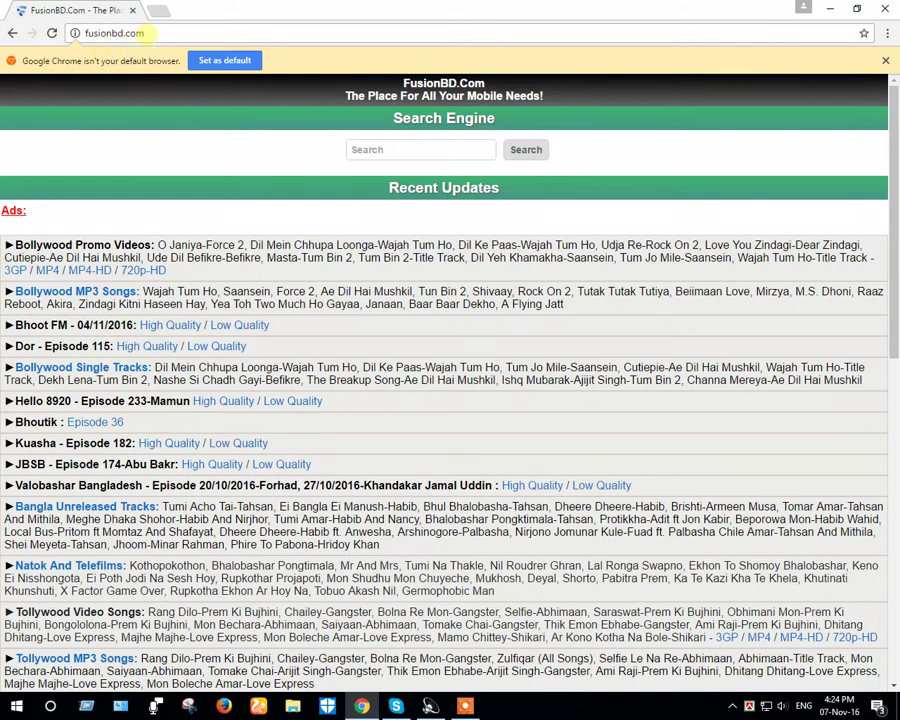
# Highlight the site's domain name in its web address and minimize the browser window.
pyautogui.click(110, 33)
pyautogui.click(143, 33)
pyautogui.hotkey('ctrl', 'a')
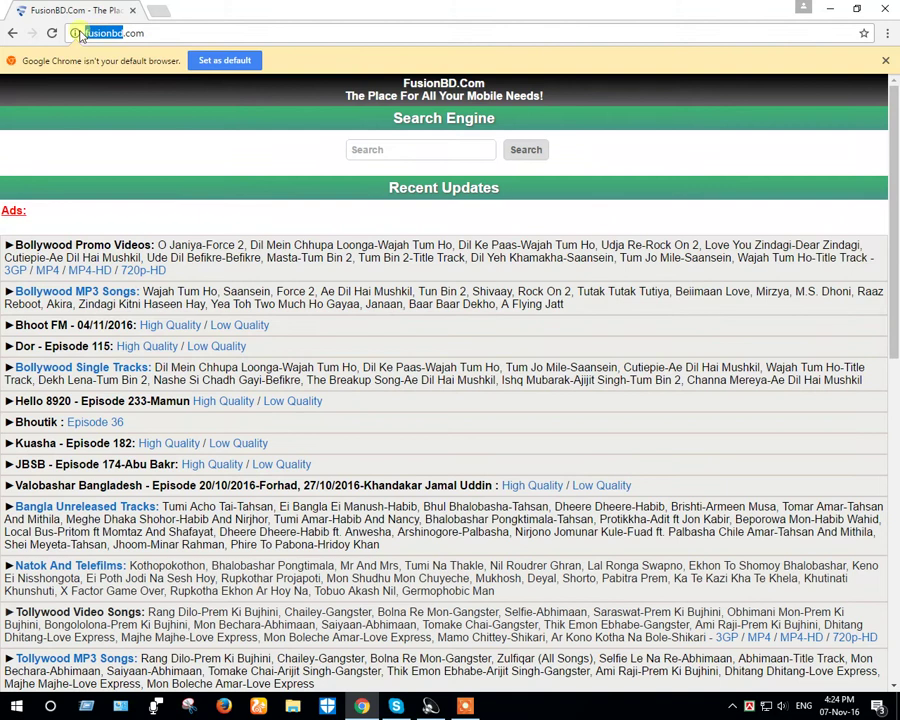
pyautogui.click(114, 25)
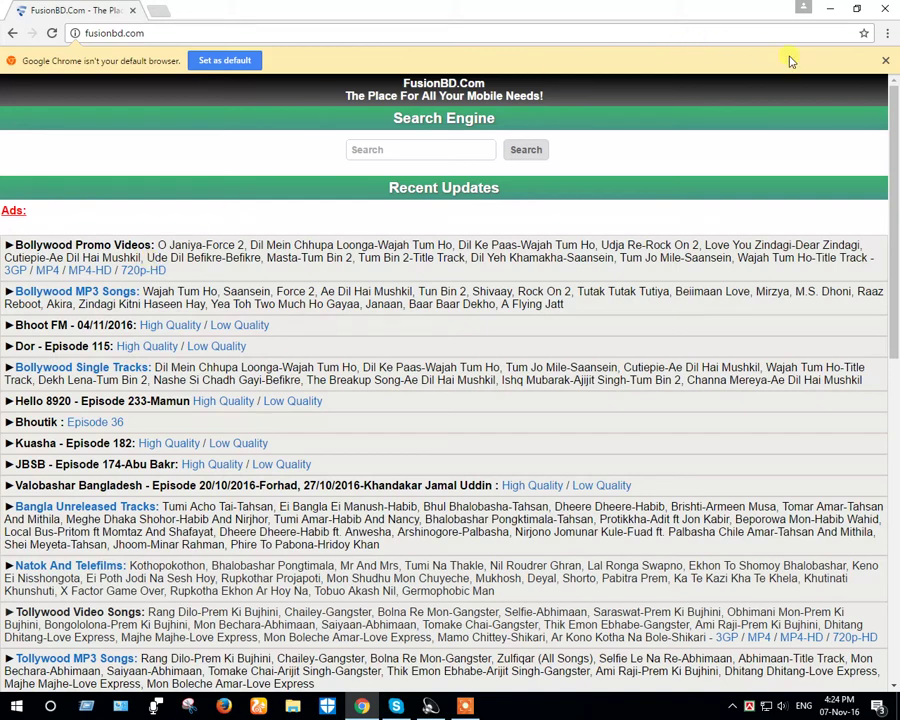
pyautogui.click(832, 10)
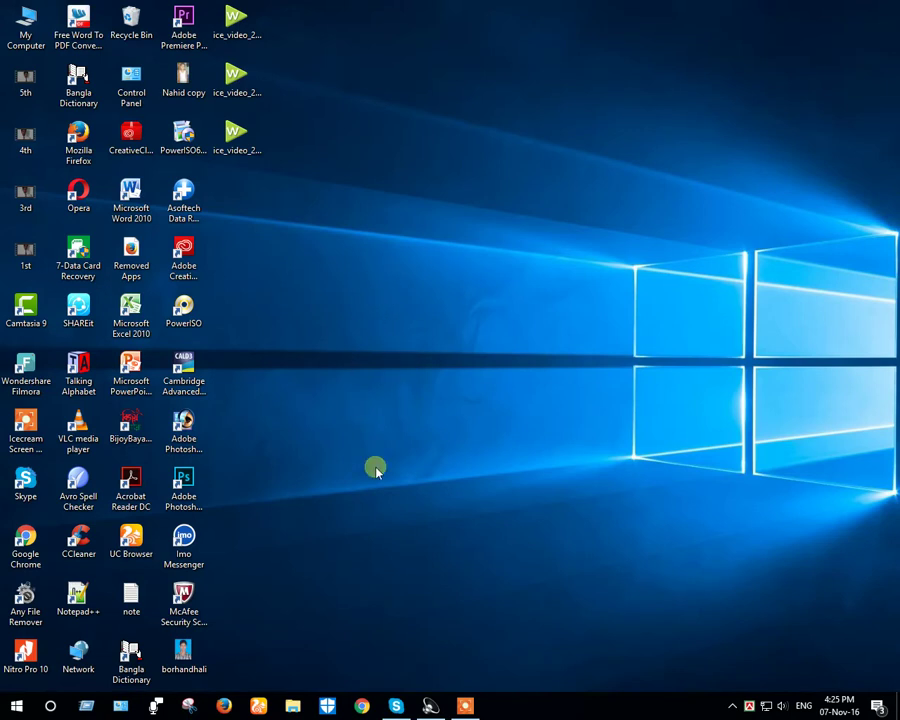
# Open blogger.com in a new Google Chrome window.
pyautogui.click(362, 706)
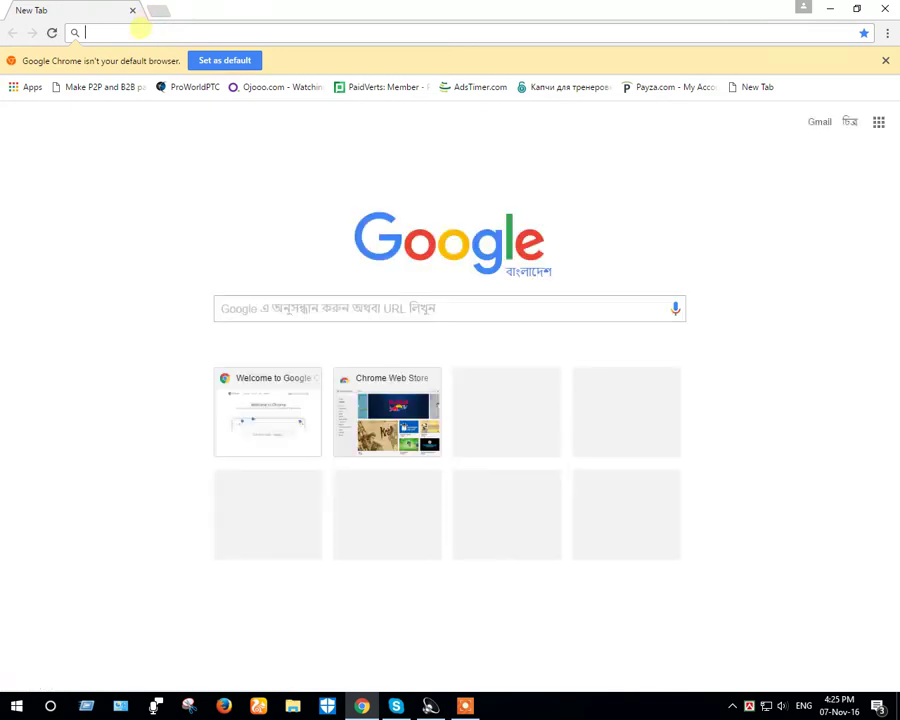
pyautogui.write('blogger')
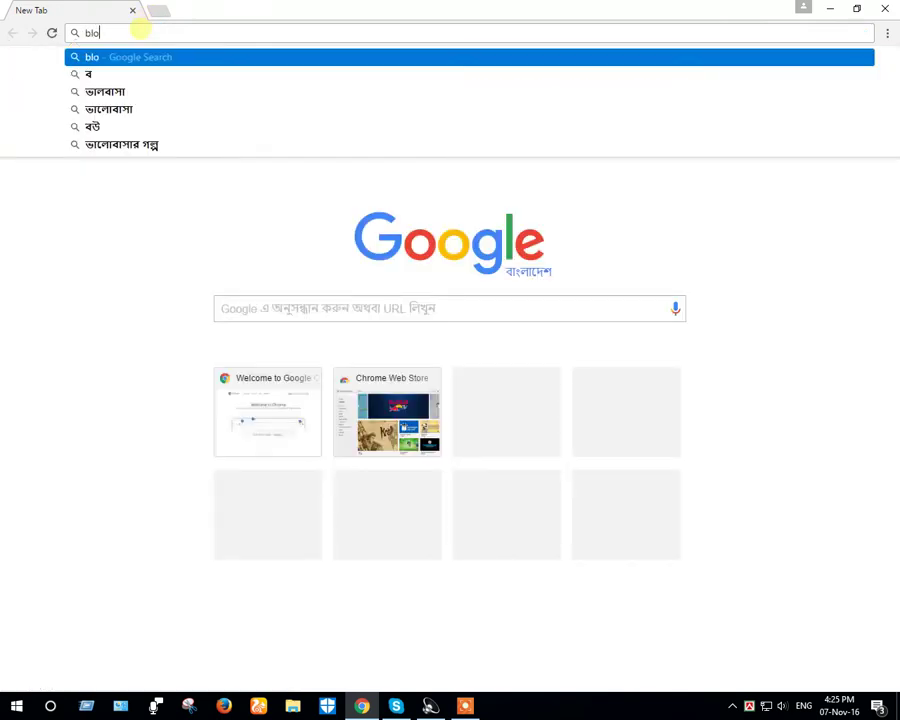
pyautogui.write('.com')
pyautogui.press('Return')
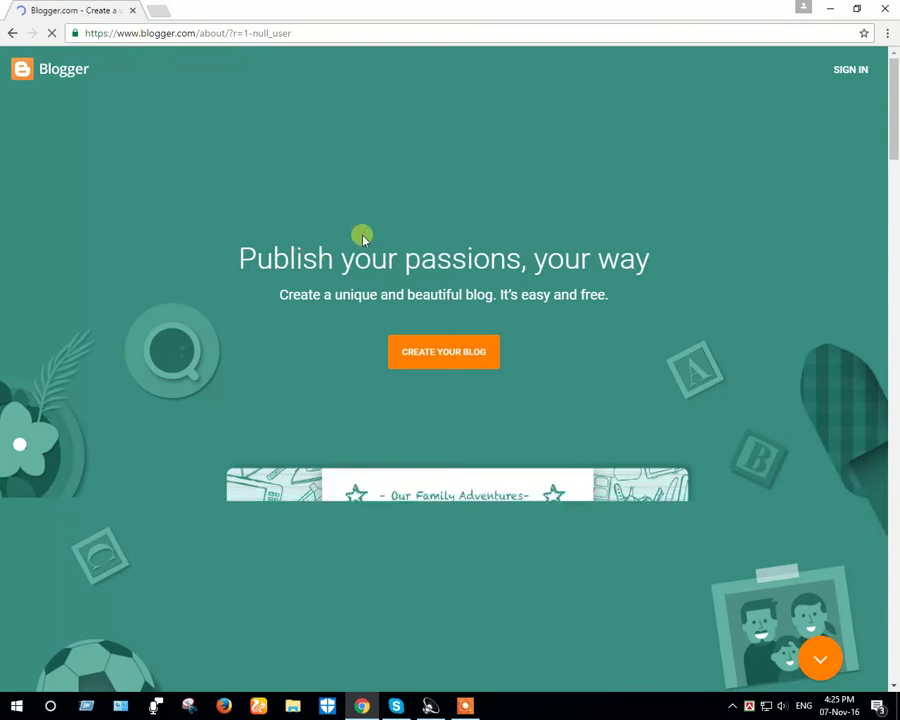
# Start creating a blog and sign in with the prefilled Google account.
pyautogui.click(435, 362)
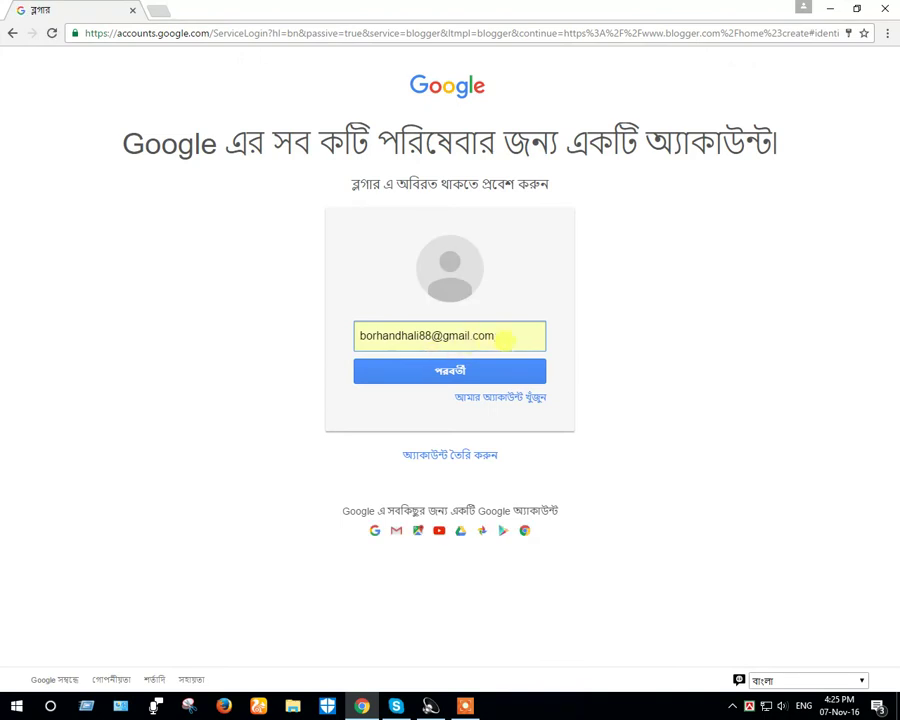
pyautogui.click(466, 369)
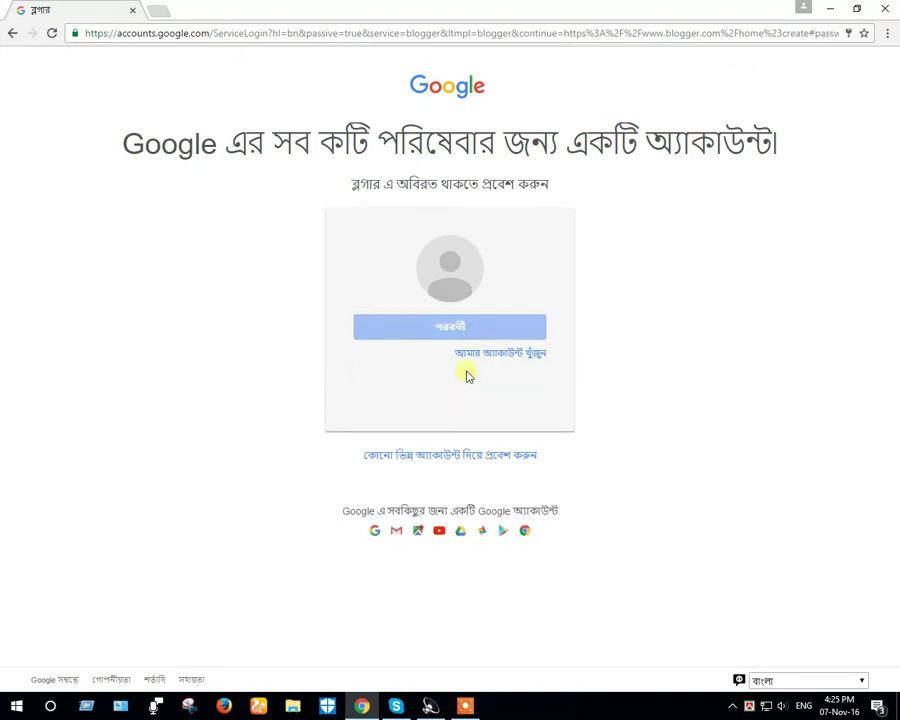
pyautogui.click(459, 385)
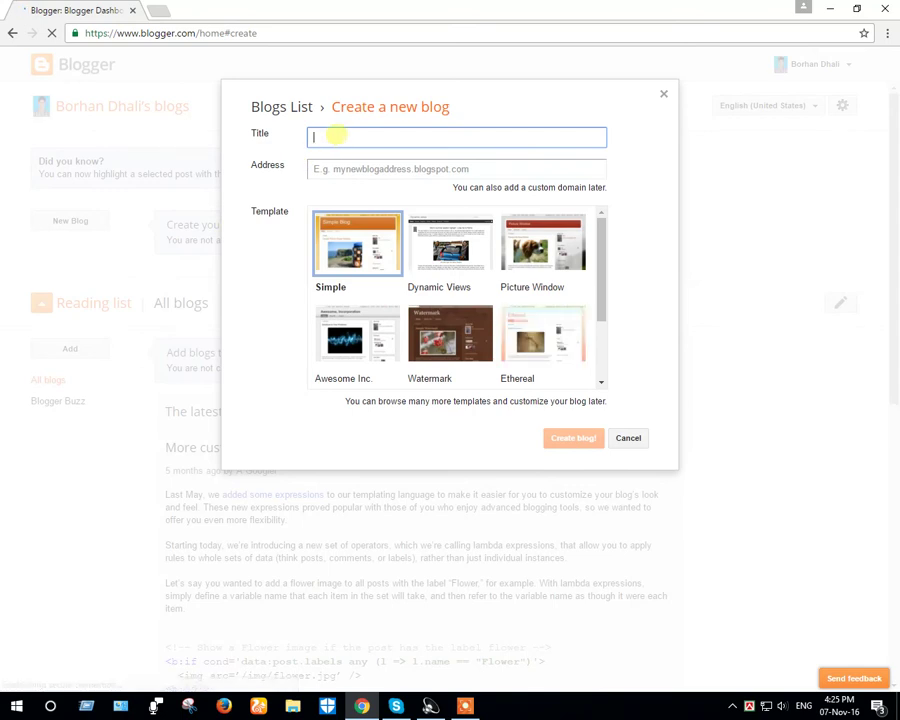
# Cancel the new blog form and open the account's Blogger profile for editing.
pyautogui.click(621, 442)
pyautogui.click(828, 64)
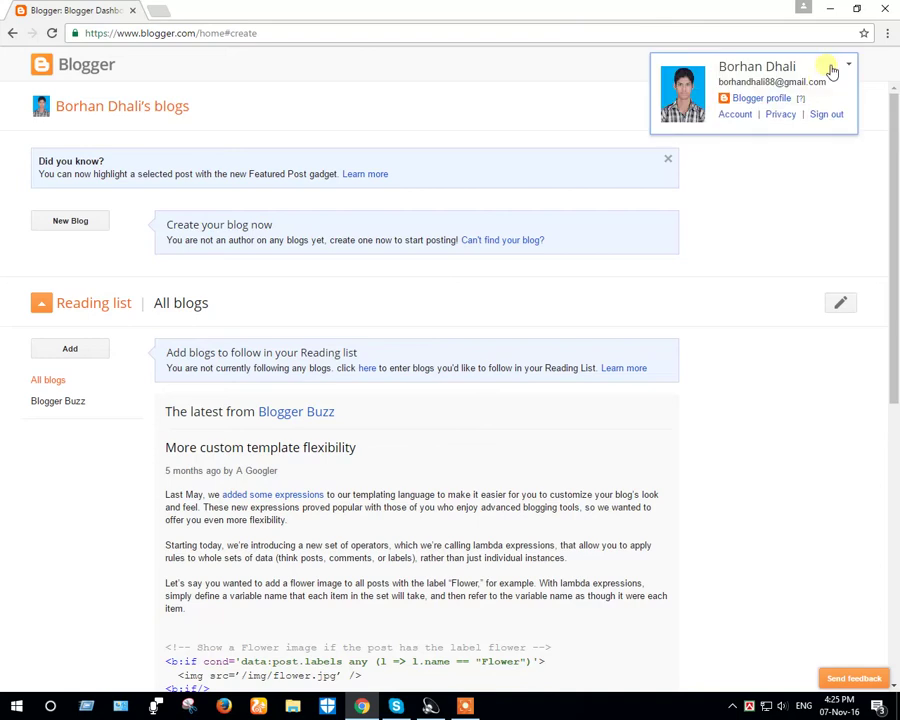
pyautogui.click(776, 99)
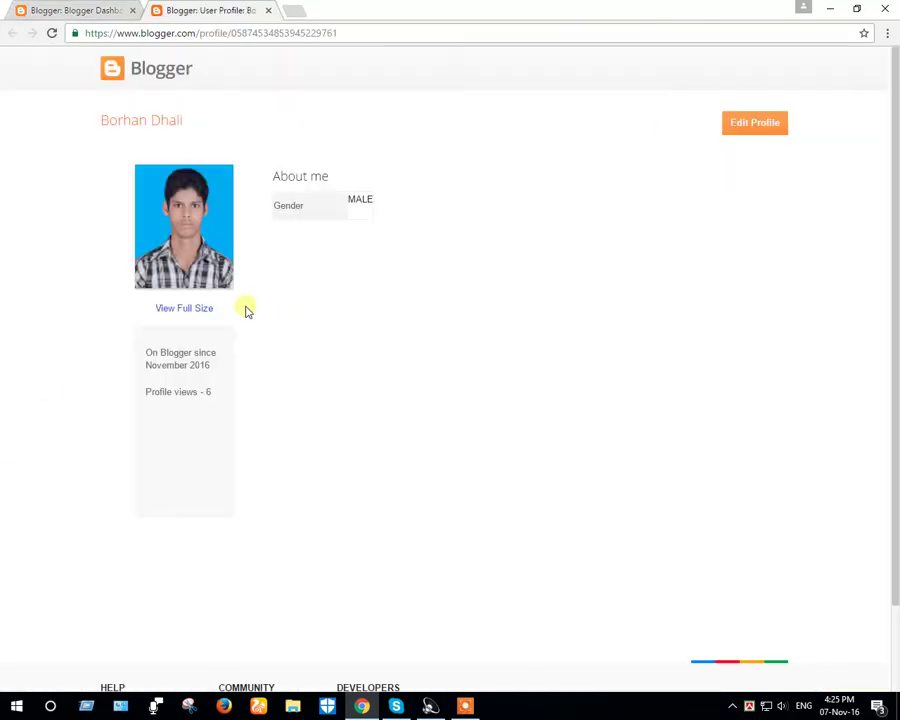
pyautogui.click(767, 131)
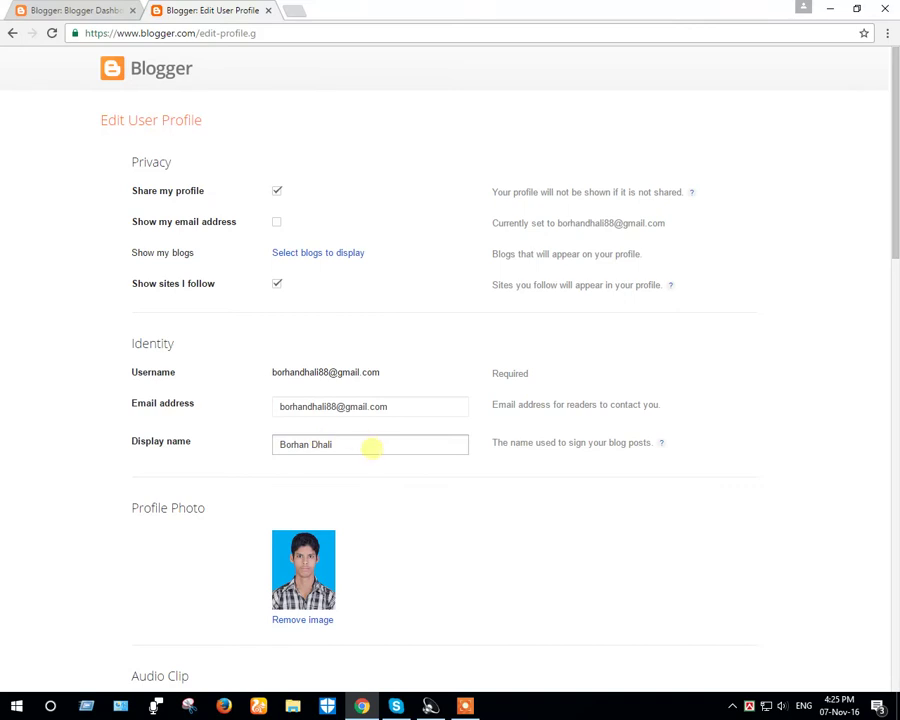
pyautogui.scroll(-3, 368, 450)
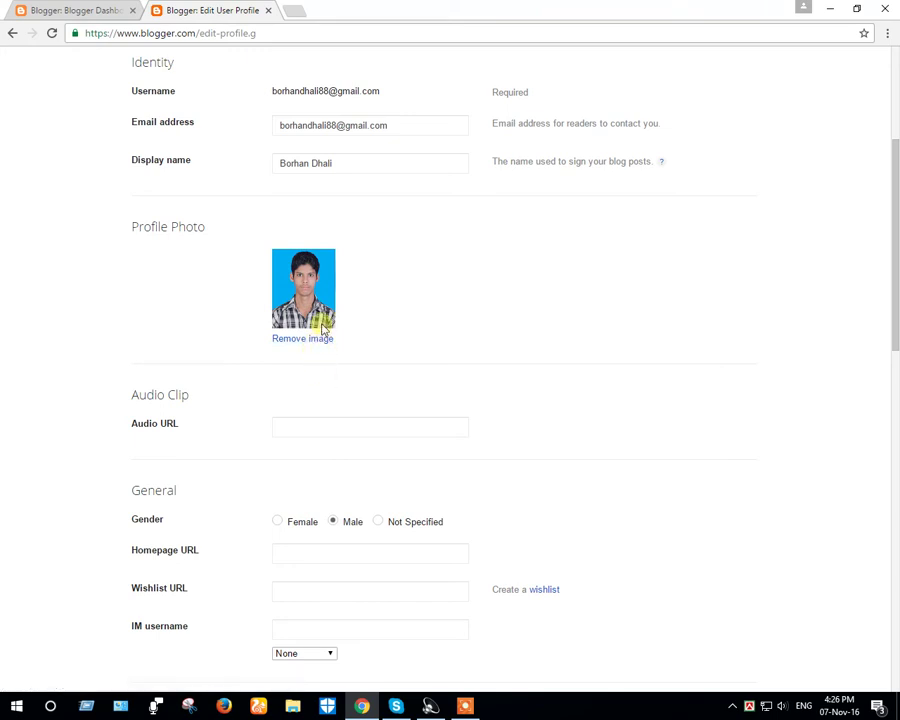
pyautogui.scroll(-4, 340, 500)
pyautogui.scroll(-8, 328, 575)
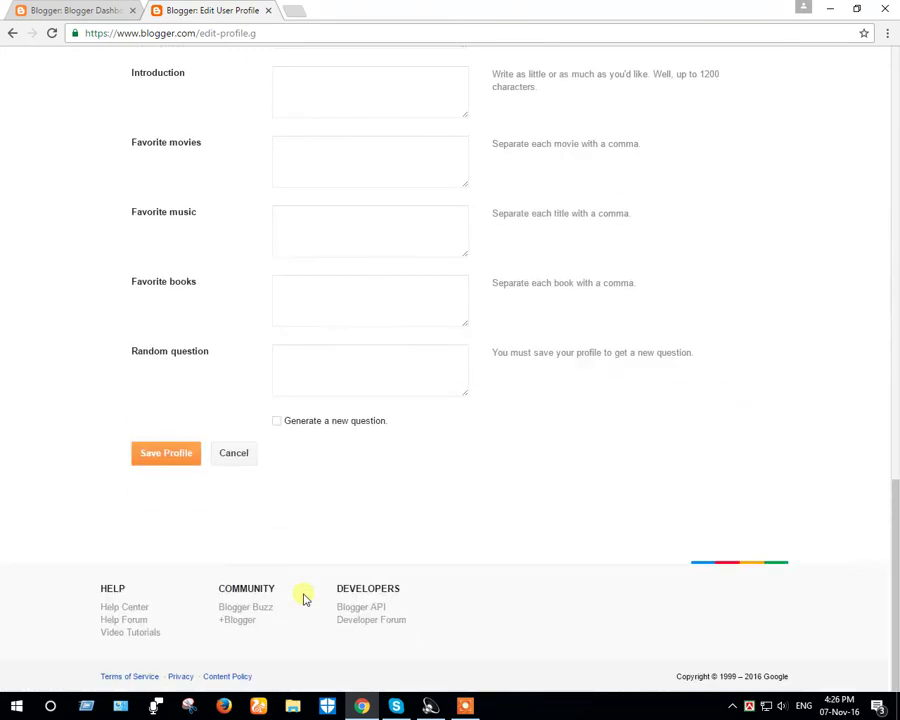
pyautogui.scroll(12, 207, 460)
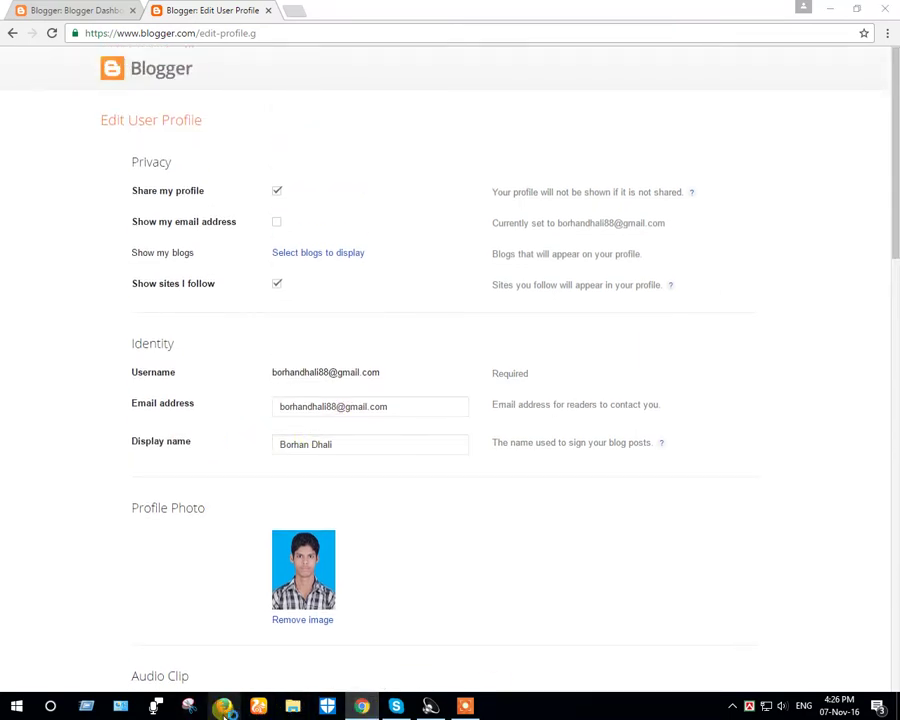
# Switch to Firefox and open the Blogger dashboard at blogger.com.
pyautogui.click(224, 707)
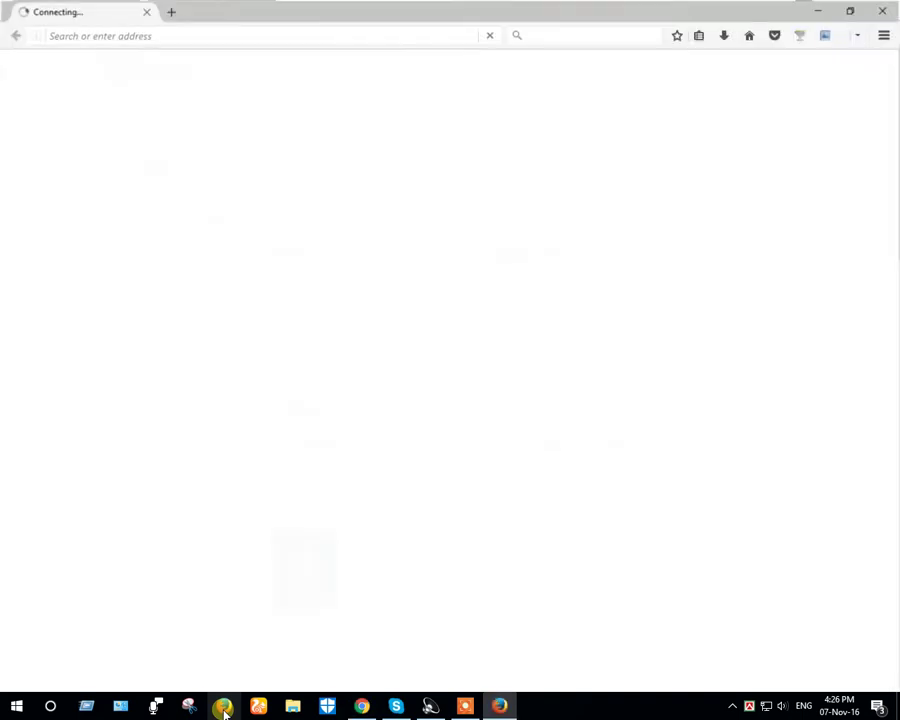
pyautogui.click(170, 11)
pyautogui.click(146, 11)
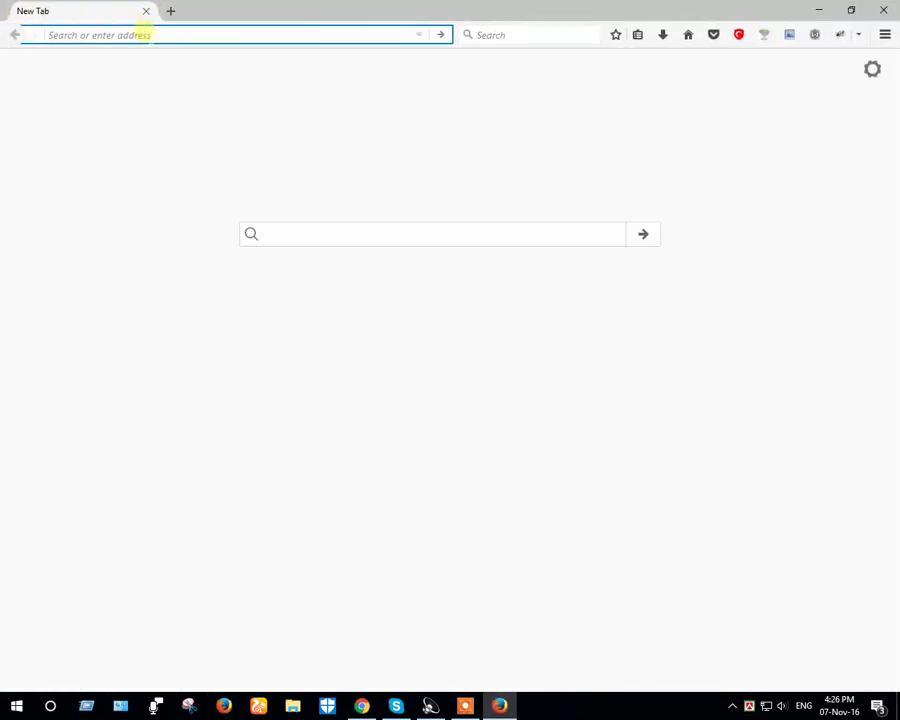
pyautogui.write('blogger')
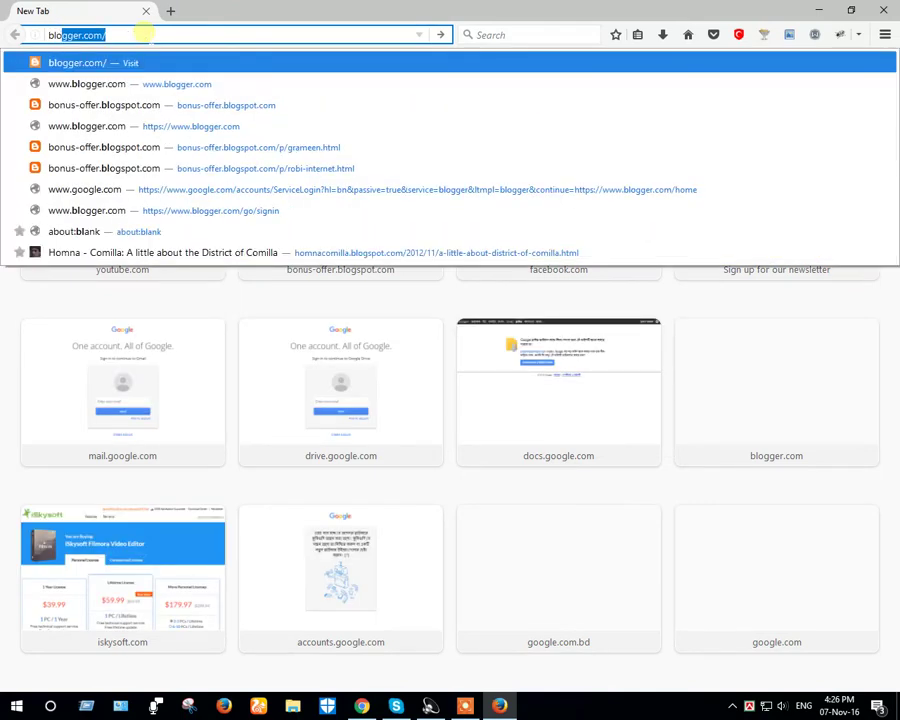
pyautogui.write('.co')
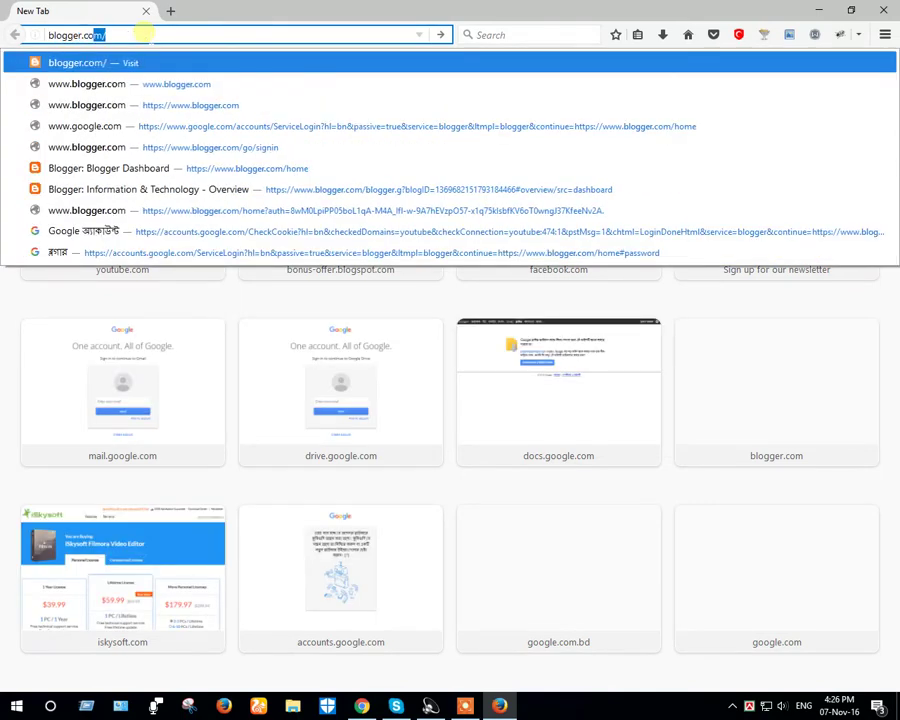
pyautogui.press('Return')
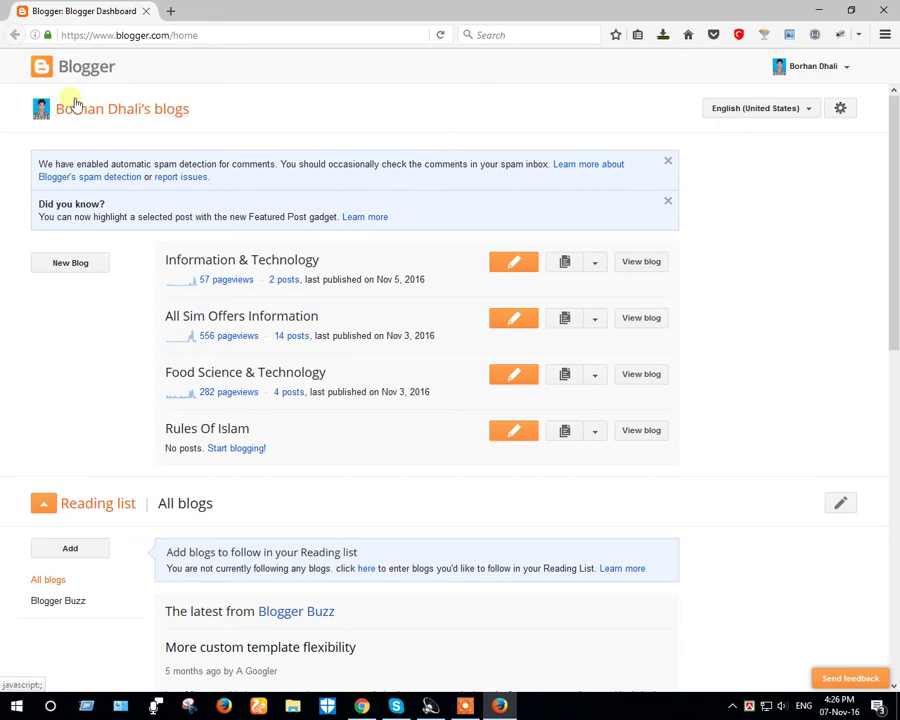
# Compare the profile's display name in Chrome with the dashboard heading in Firefox.
pyautogui.click(360, 707)
pyautogui.moveTo(326, 442); pyautogui.dragTo(262, 450)
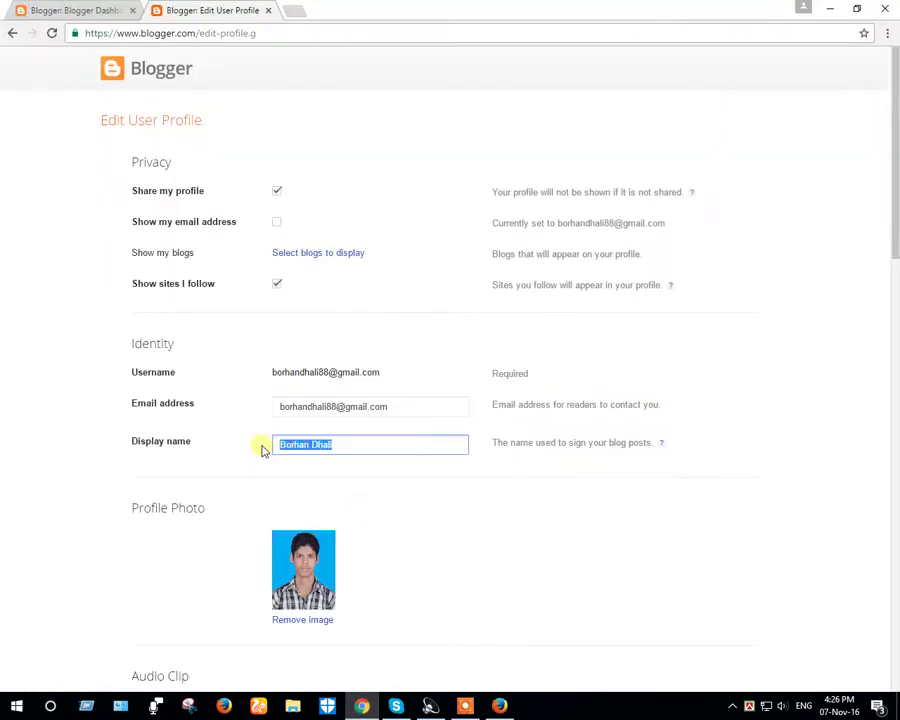
pyautogui.click(350, 466)
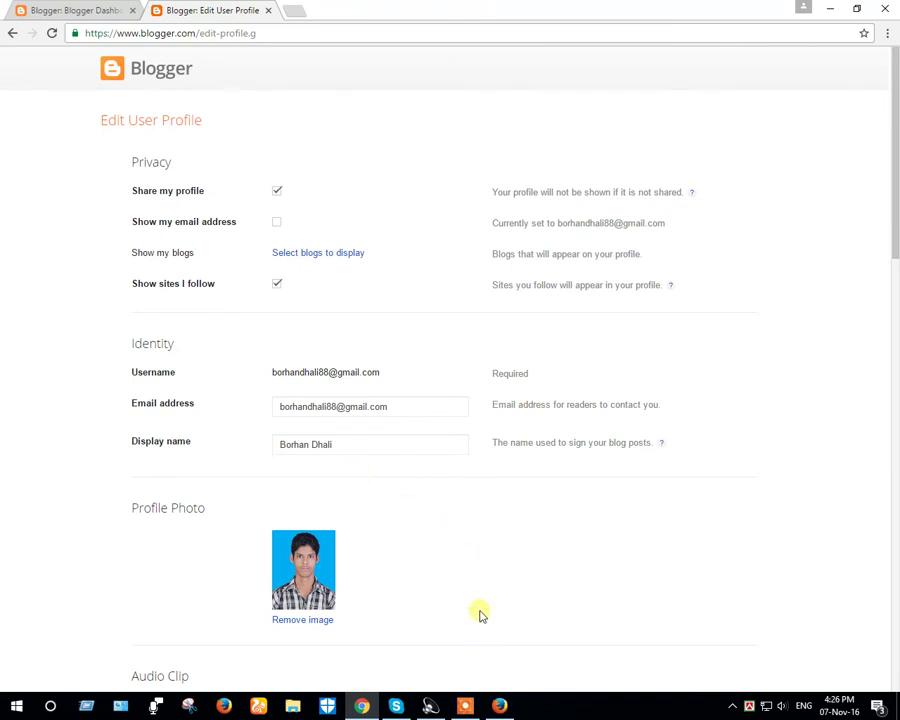
pyautogui.click(336, 448)
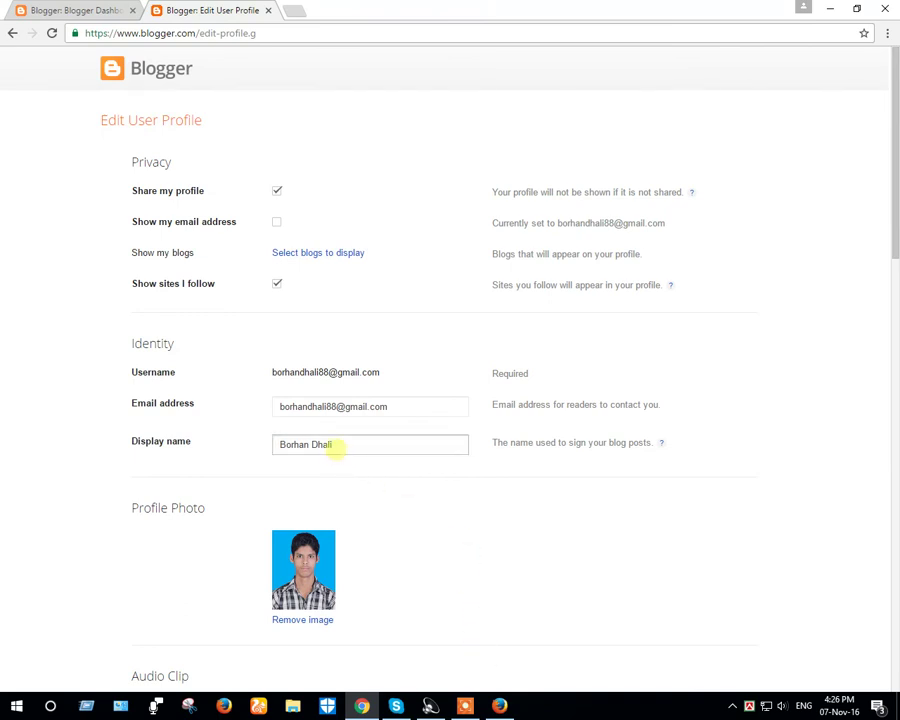
pyautogui.click(498, 706)
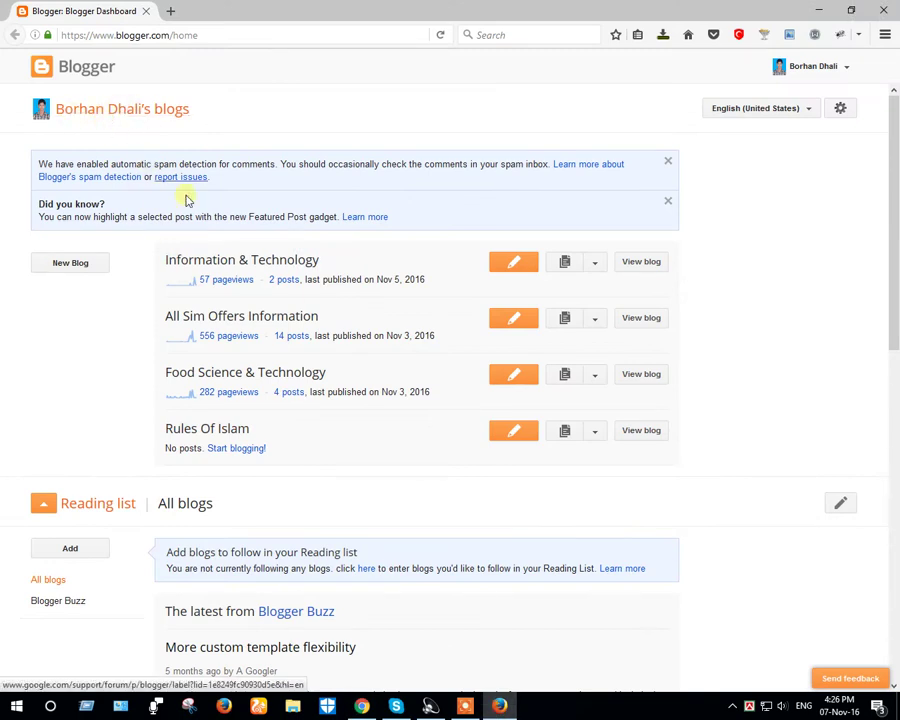
# Switch back to Chrome, look through the Edit User Profile form and save the profile.
pyautogui.click(363, 704)
pyautogui.scroll(-8, 320, 300)
pyautogui.scroll(4, 320, 292)
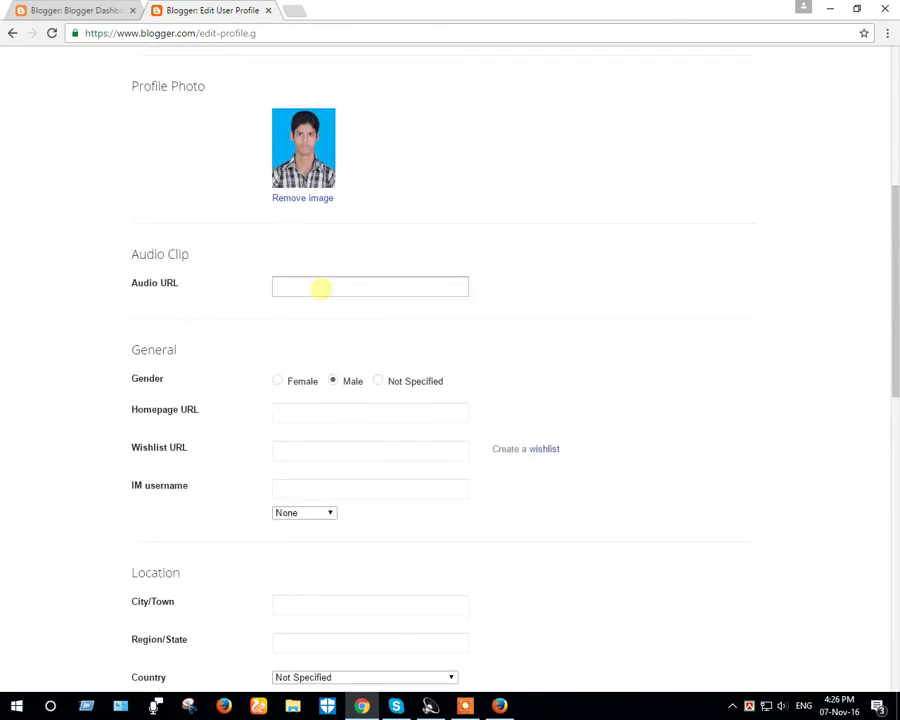
pyautogui.scroll(4, 320, 289)
pyautogui.scroll(-3, 332, 486)
pyautogui.scroll(-4, 303, 222)
pyautogui.scroll(7, 310, 203)
pyautogui.scroll(-5, 307, 199)
pyautogui.scroll(-8, 272, 430)
pyautogui.click(172, 458)
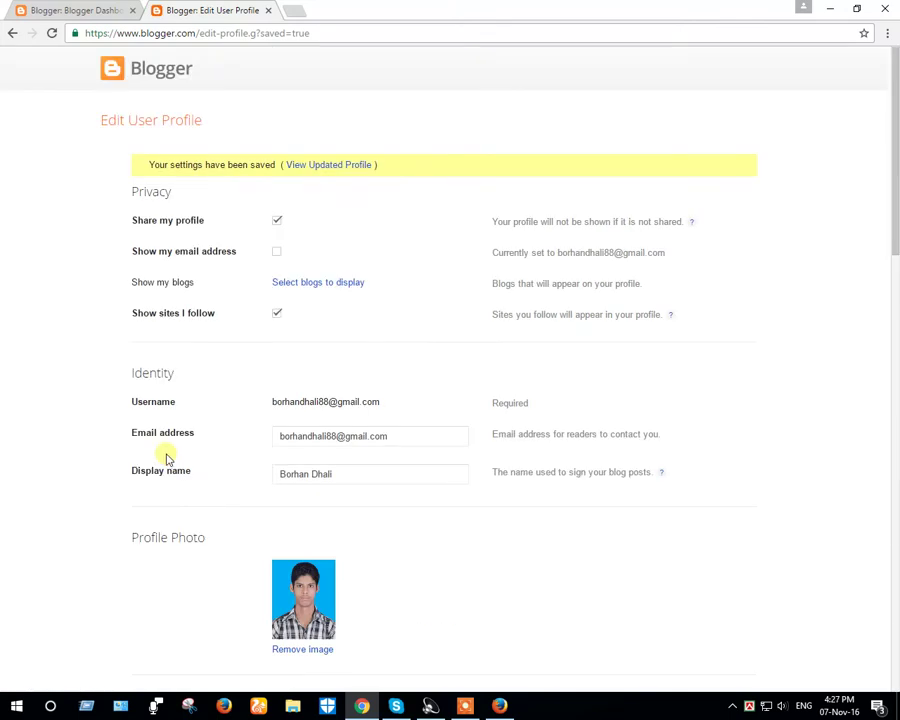
# Return to the Blogger dashboard and open the form for creating a new blog.
pyautogui.click(147, 73)
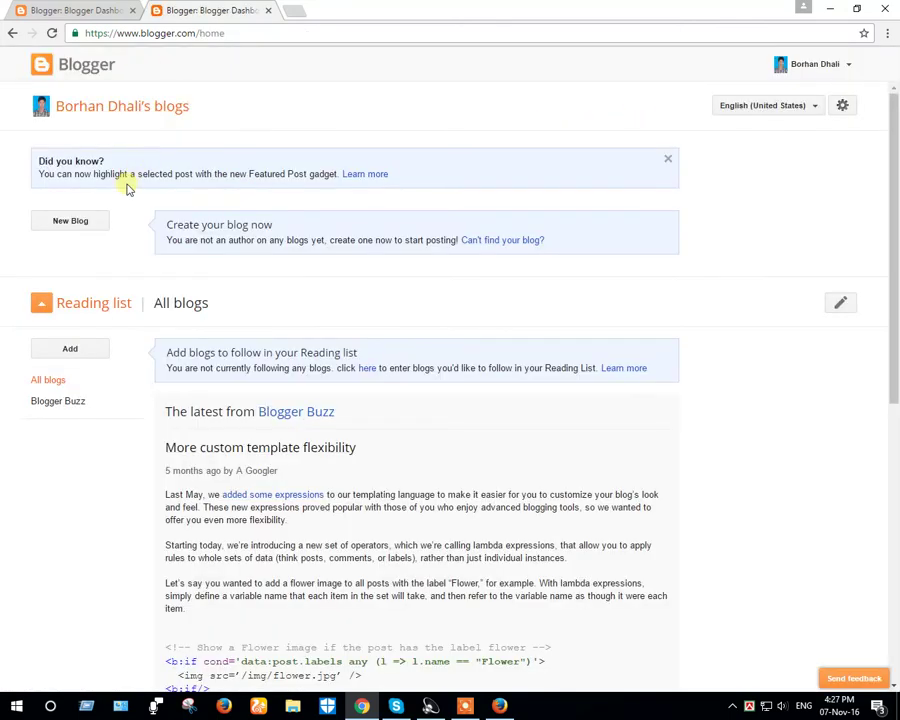
pyautogui.click(70, 224)
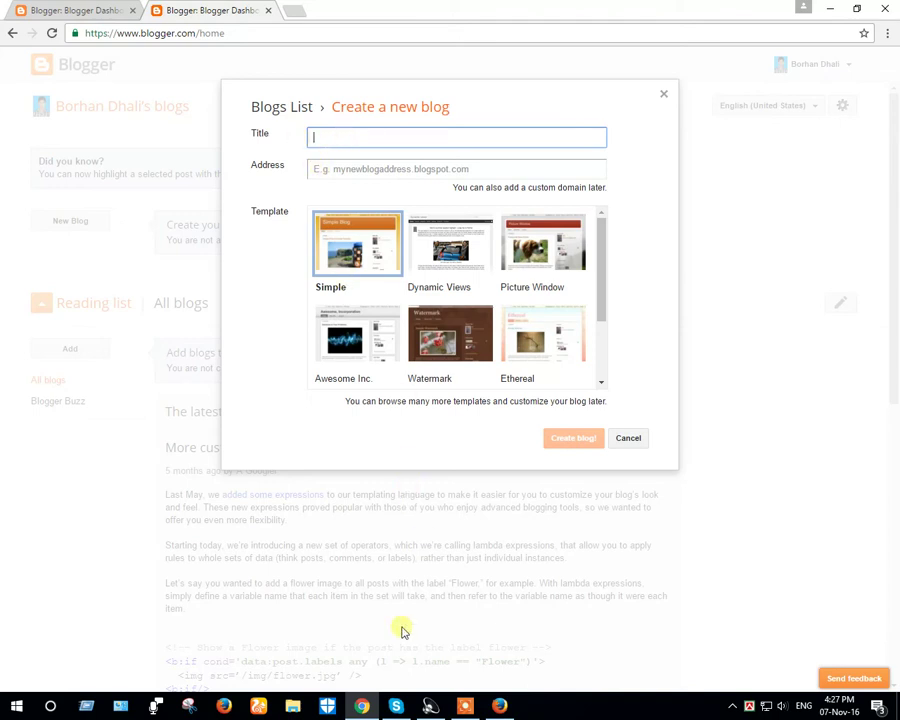
# Switch to Firefox and highlight the Information & Technology blog title in the blog list.
pyautogui.click(498, 707)
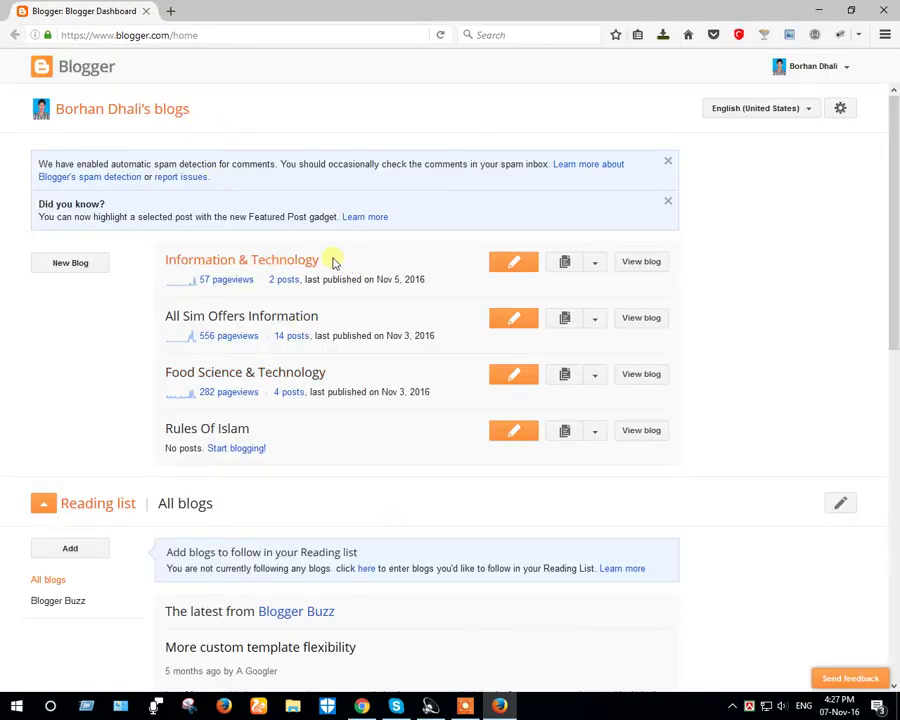
pyautogui.moveTo(333, 261); pyautogui.dragTo(157, 248)
pyautogui.click(363, 262)
# Open bonus-offer.blogspot.com in a new tab and highlight the blog's title heading as an example.
pyautogui.click(170, 11)
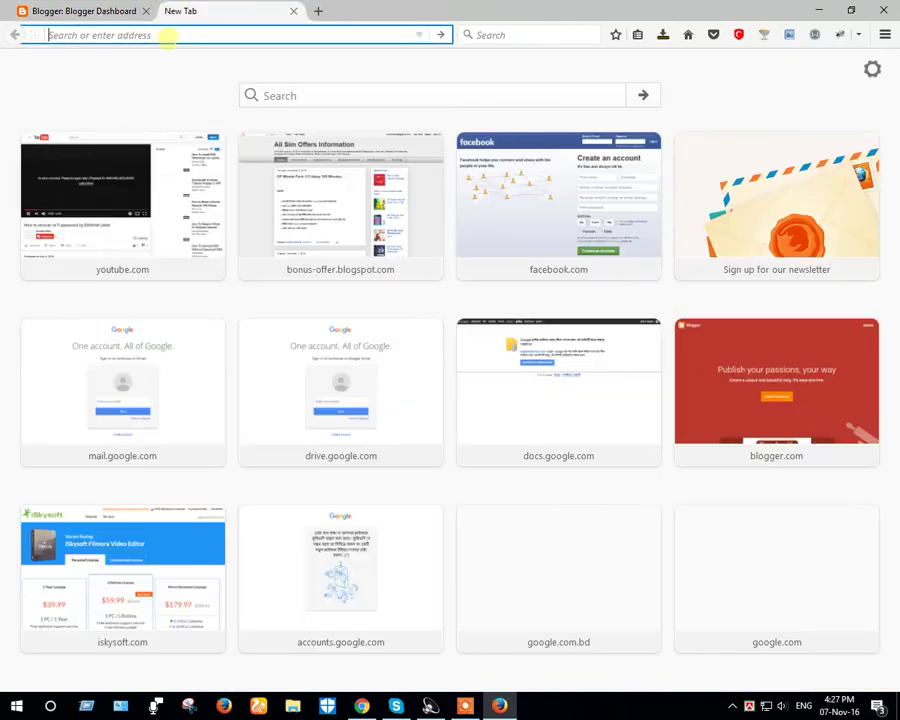
pyautogui.write('bonus-offer.blogspot.com/')
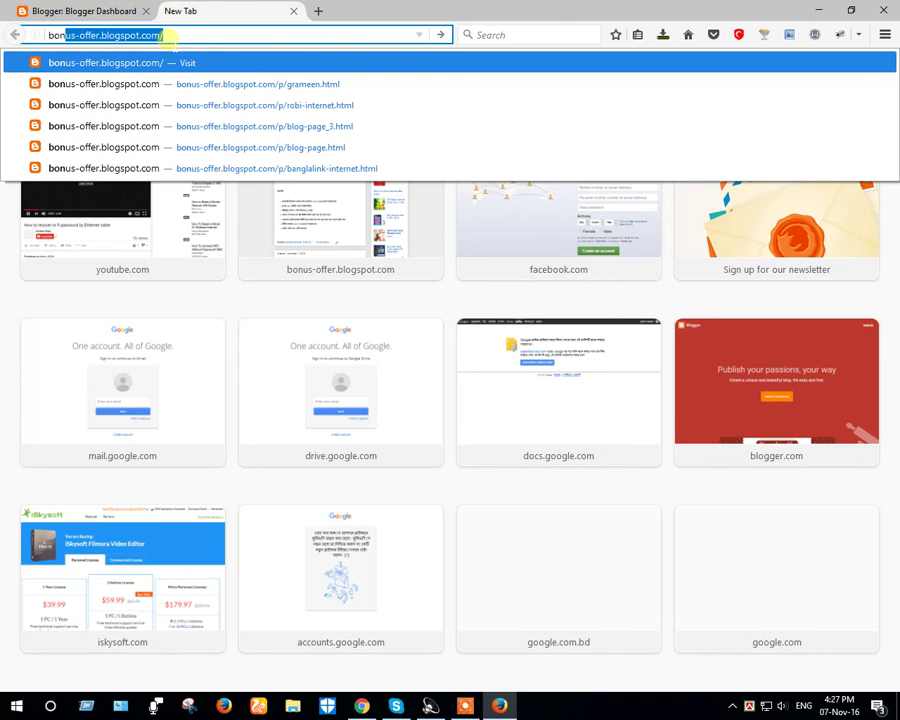
pyautogui.press('Return')
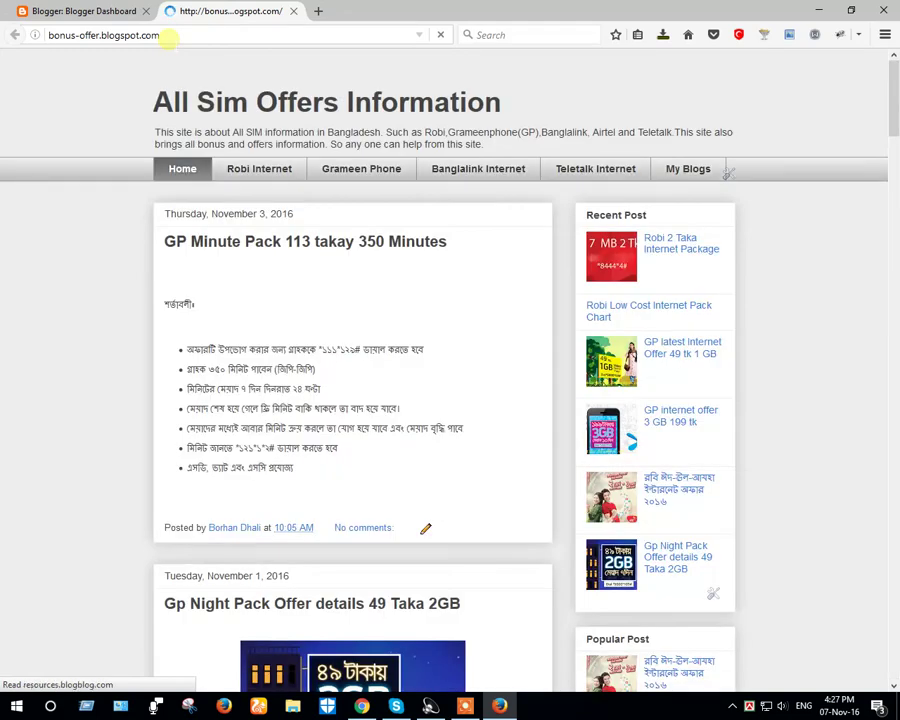
pyautogui.moveTo(506, 98); pyautogui.dragTo(130, 110)
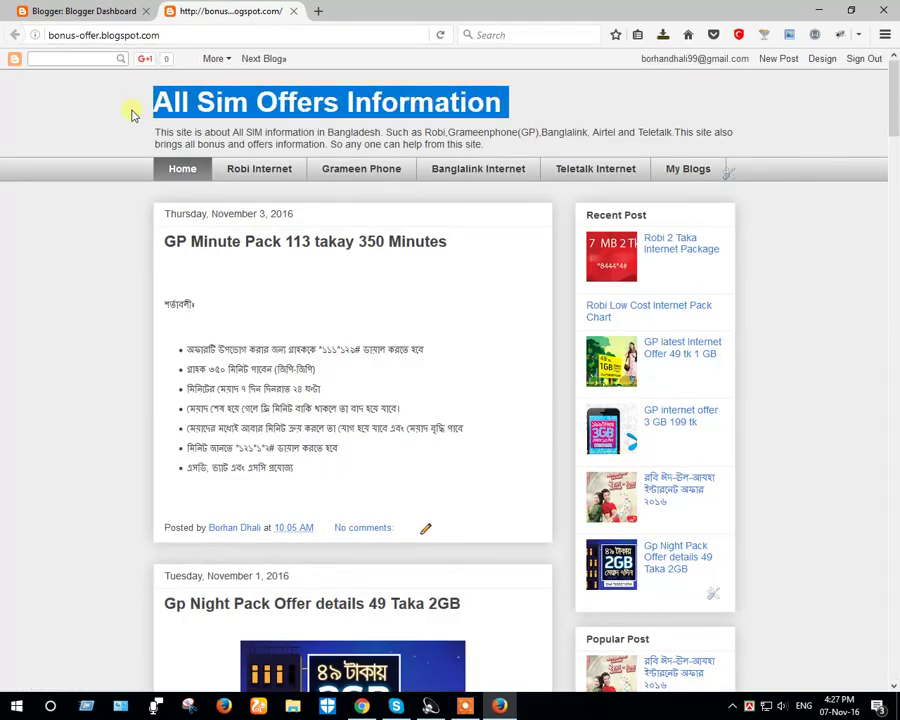
pyautogui.click(158, 94)
pyautogui.click(499, 706)
pyautogui.click(499, 706)
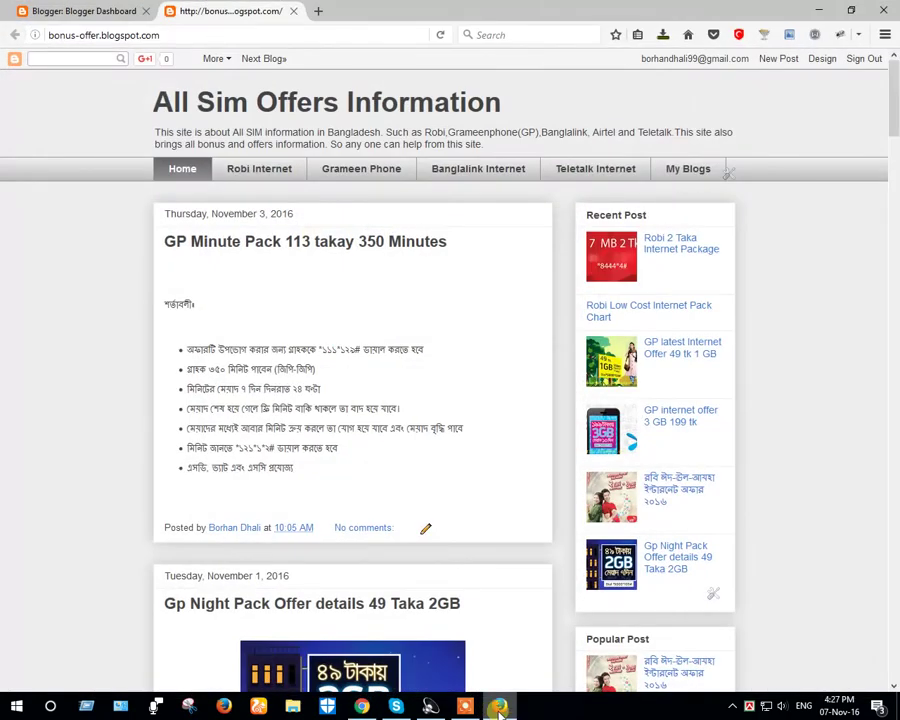
# Switch to Chrome and enter "Our Bangladesh" as the new blog's title.
pyautogui.click(361, 706)
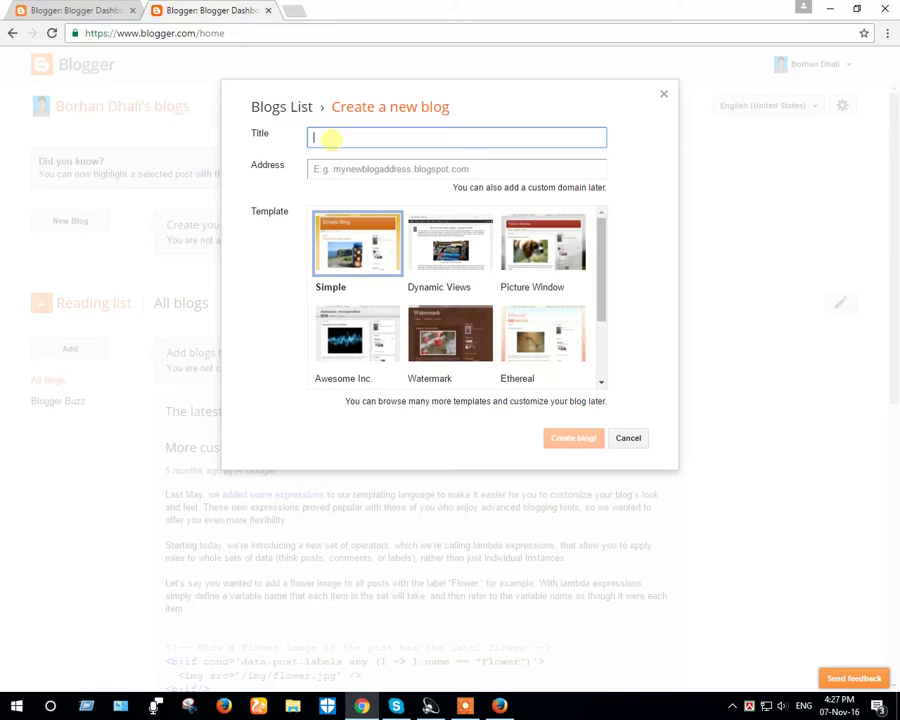
pyautogui.write('B')
pyautogui.write('angladesh')
pyautogui.write('Our')
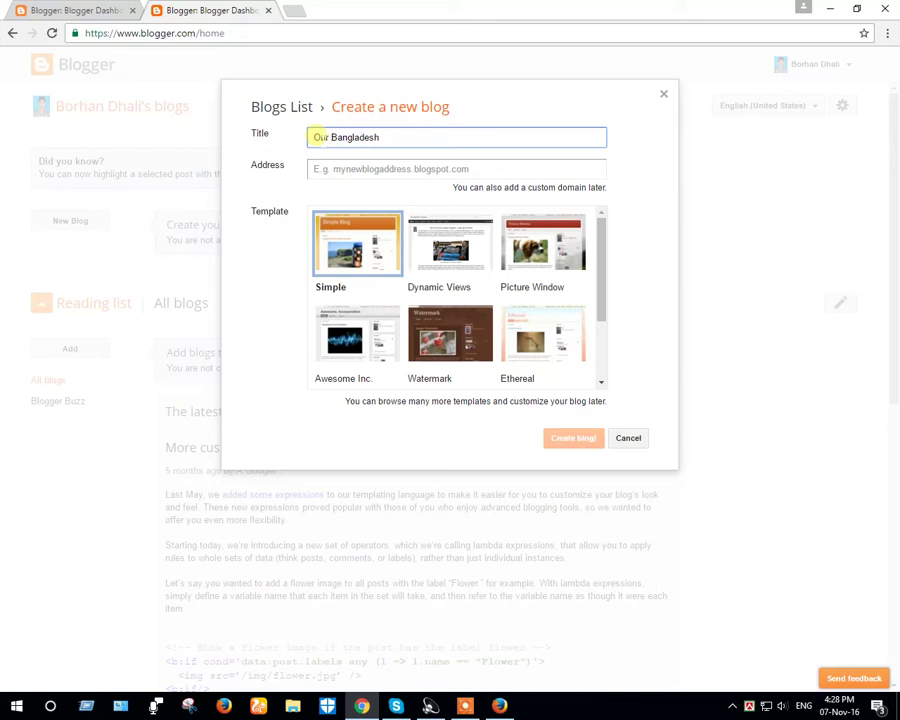
pyautogui.doubleClick(370, 136)
pyautogui.moveTo(323, 137); pyautogui.dragTo(311, 137)
# Try our-homeland.blogspot.com as the address of the new blog.
pyautogui.click(432, 168)
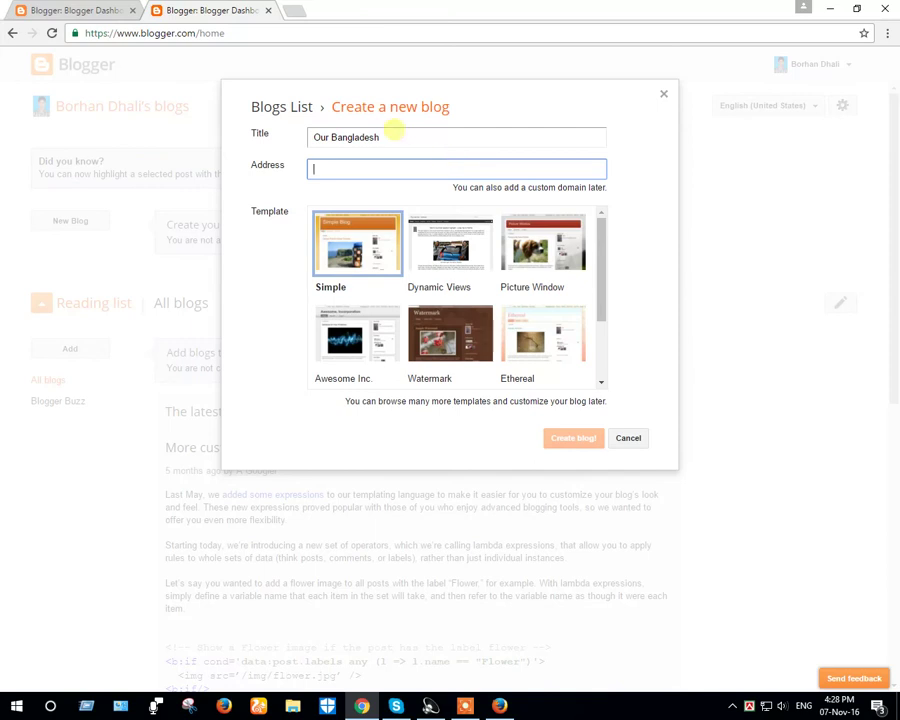
pyautogui.write('our')
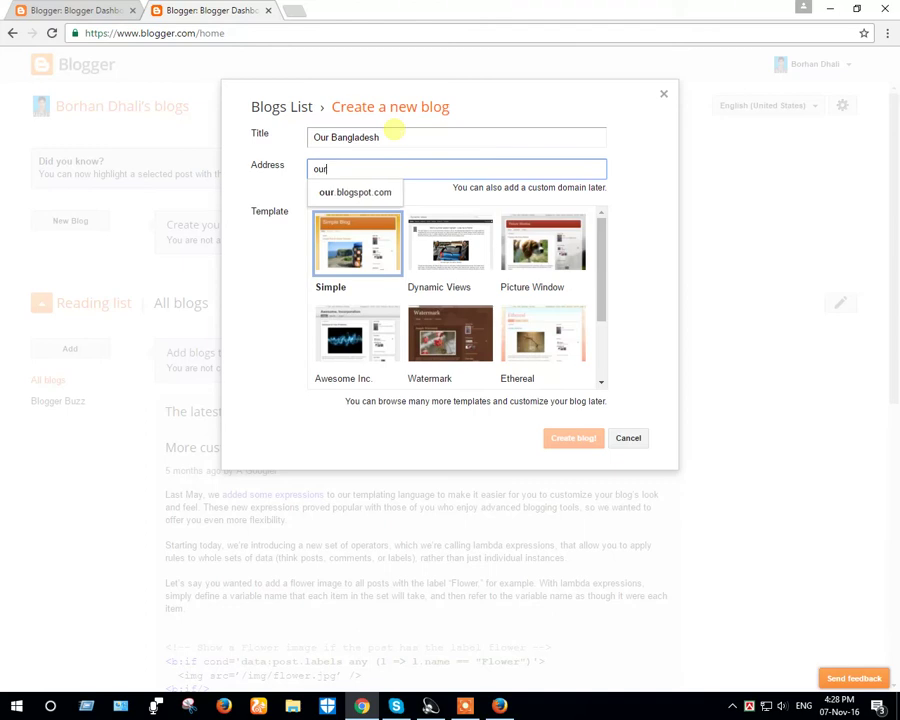
pyautogui.write('-')
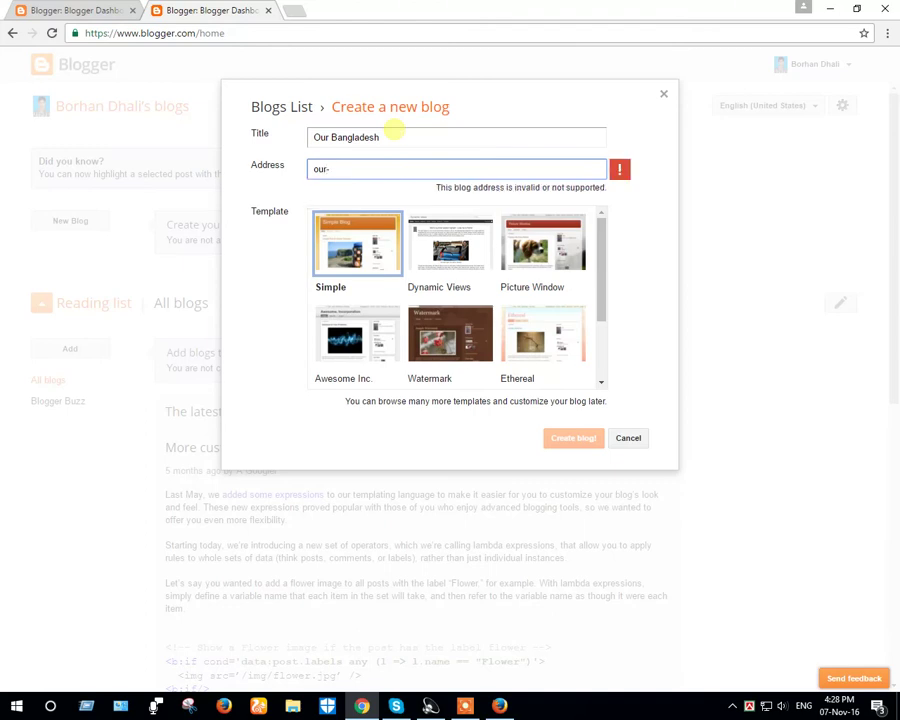
pyautogui.write('homeland')
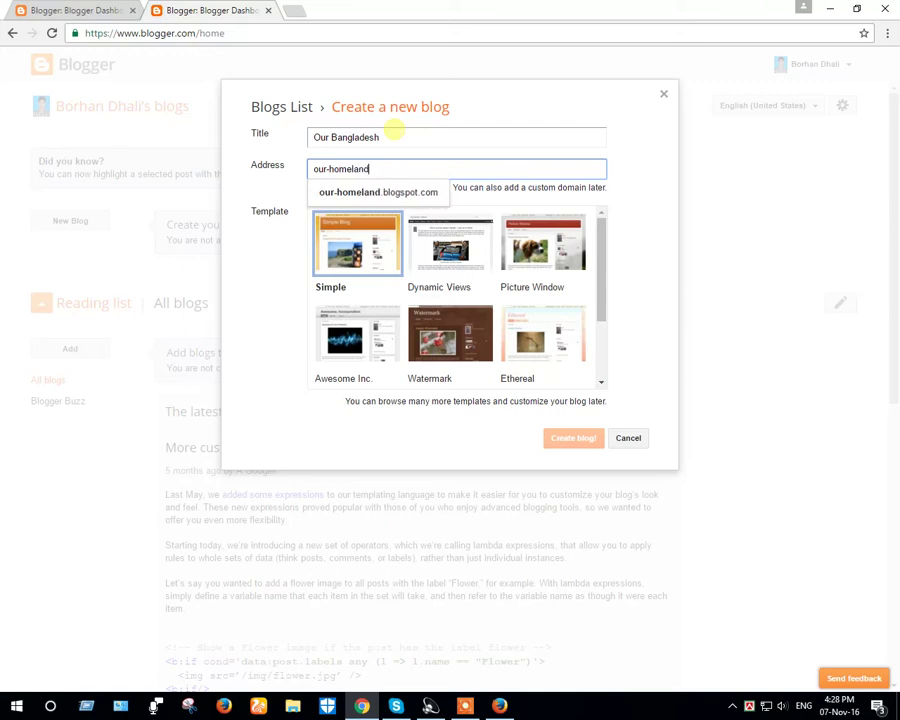
pyautogui.click(402, 188)
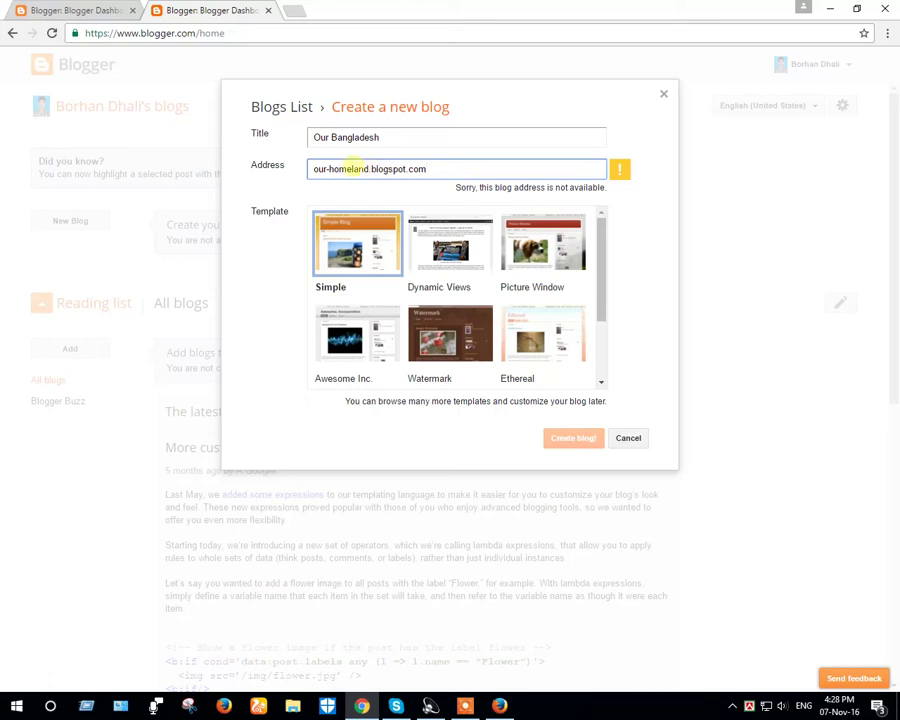
# Change the blog address to home-landbd.blogspot.com and create the blog.
pyautogui.moveTo(327, 168); pyautogui.dragTo(300, 152)
pyautogui.press('BackSpace')
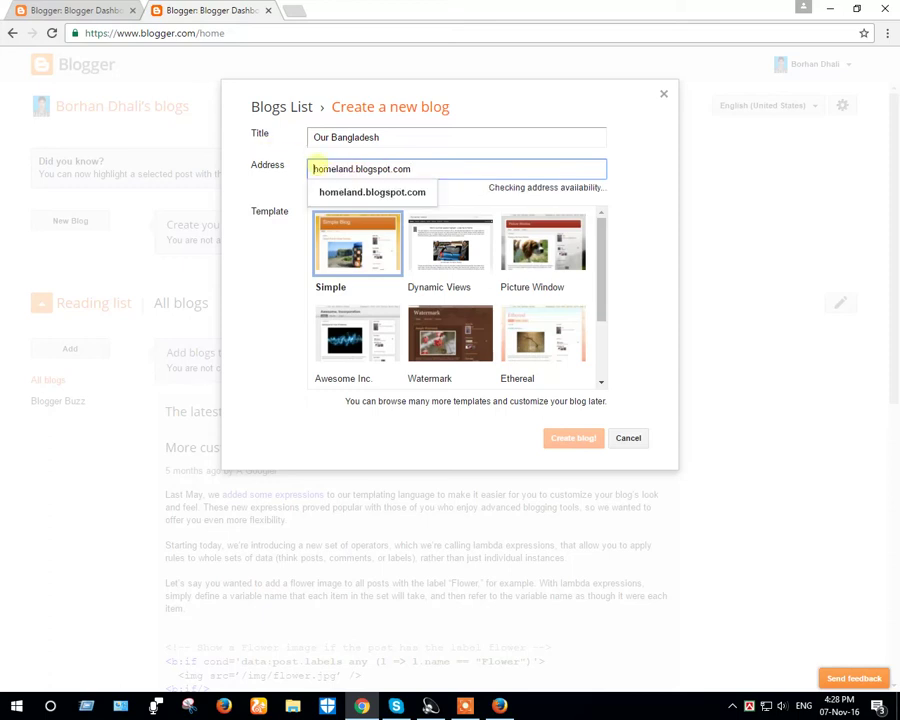
pyautogui.click(334, 168)
pyautogui.write('-')
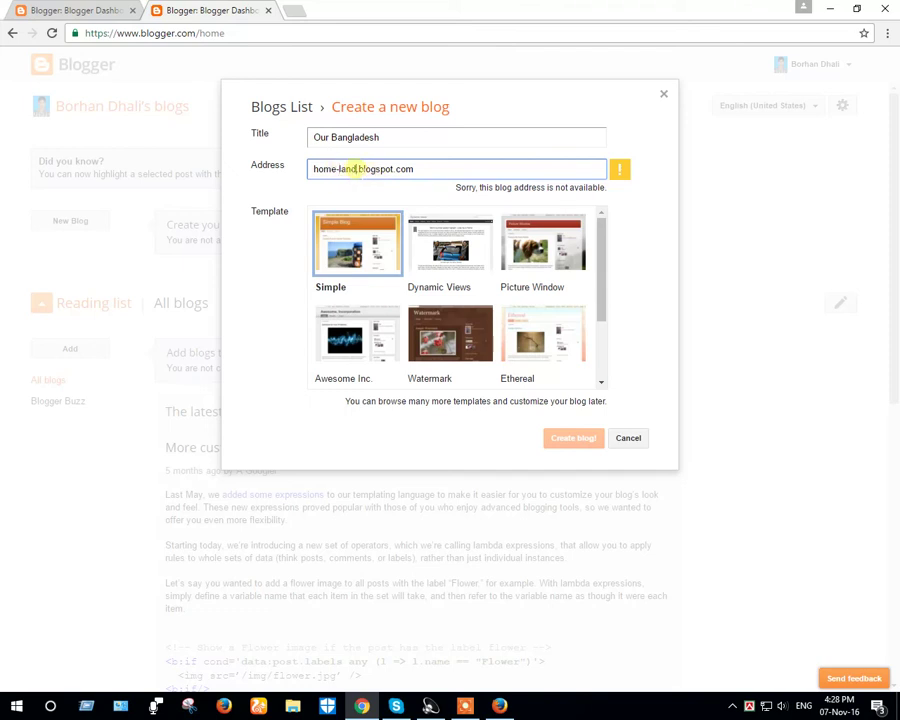
pyautogui.write('bd')
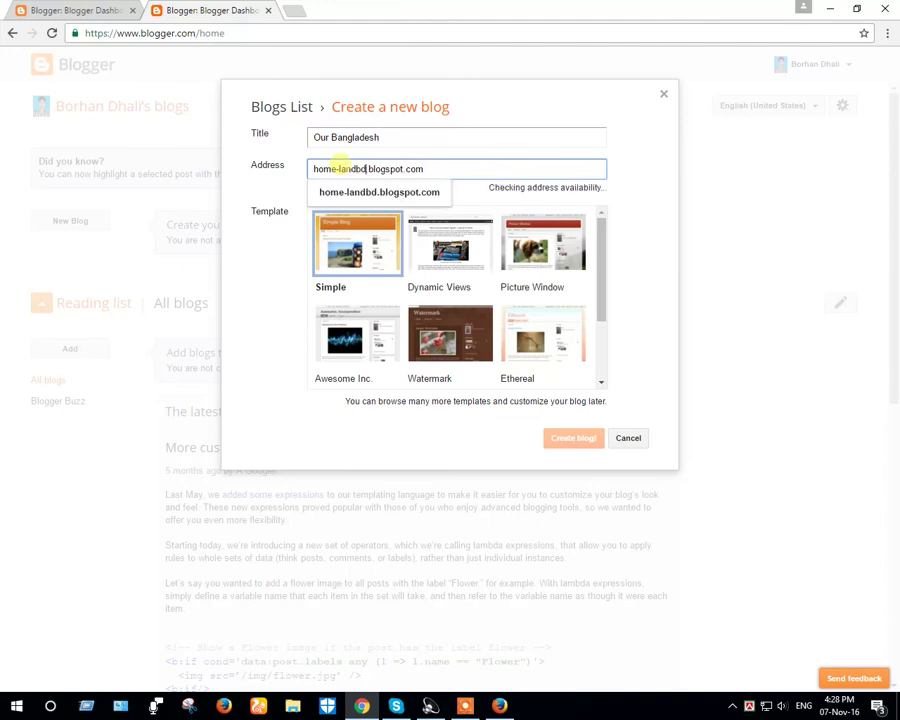
pyautogui.click(380, 194)
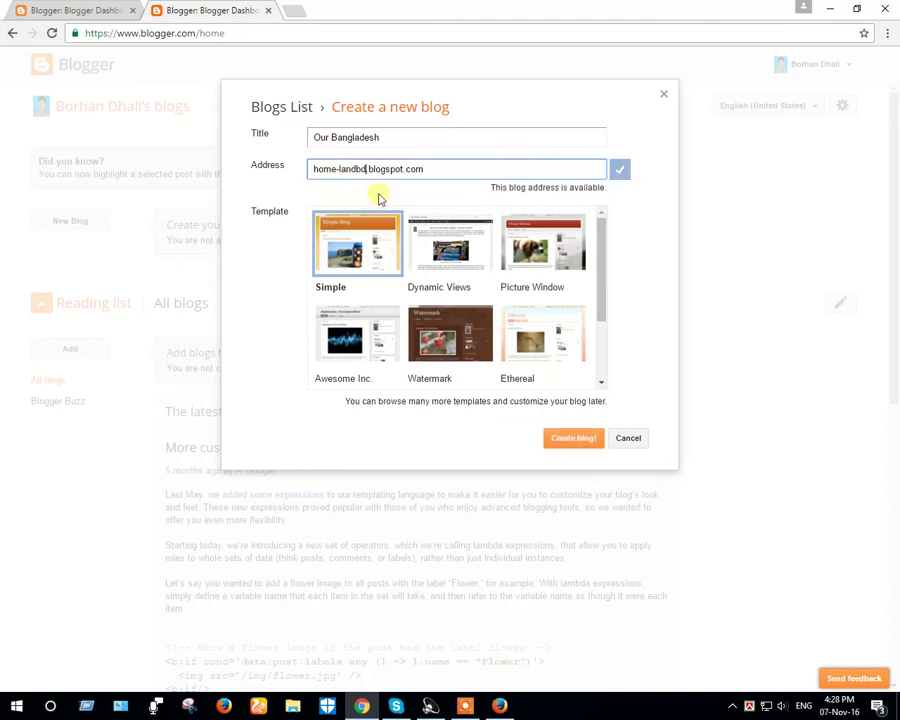
pyautogui.click(572, 438)
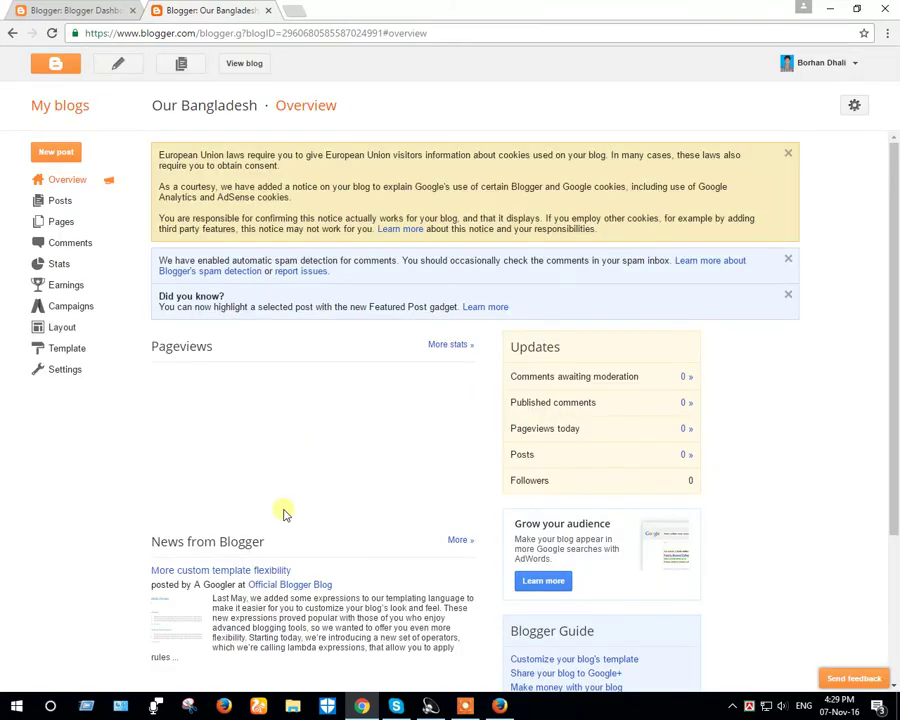
# Try to open the new blog at ourhome-landbd.blogspot.com in a new tab.
pyautogui.click(293, 17)
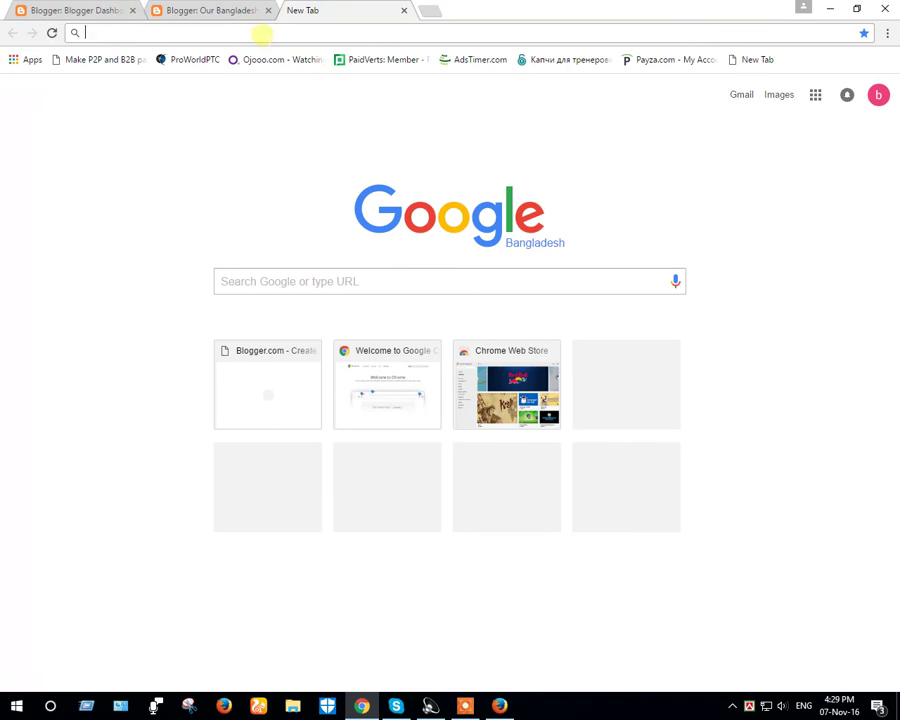
pyautogui.write('ou')
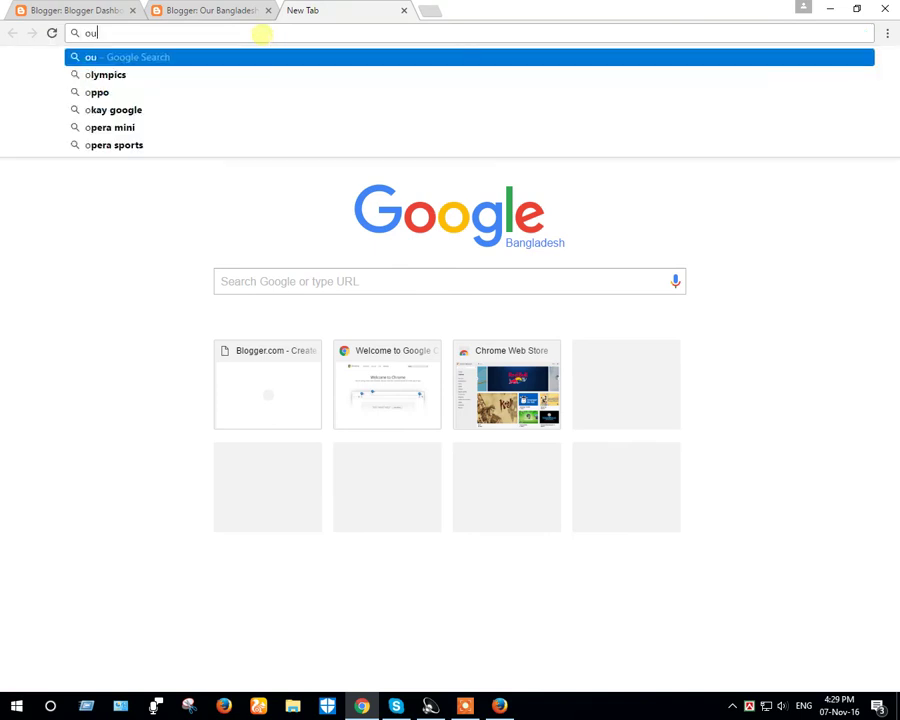
pyautogui.write('r')
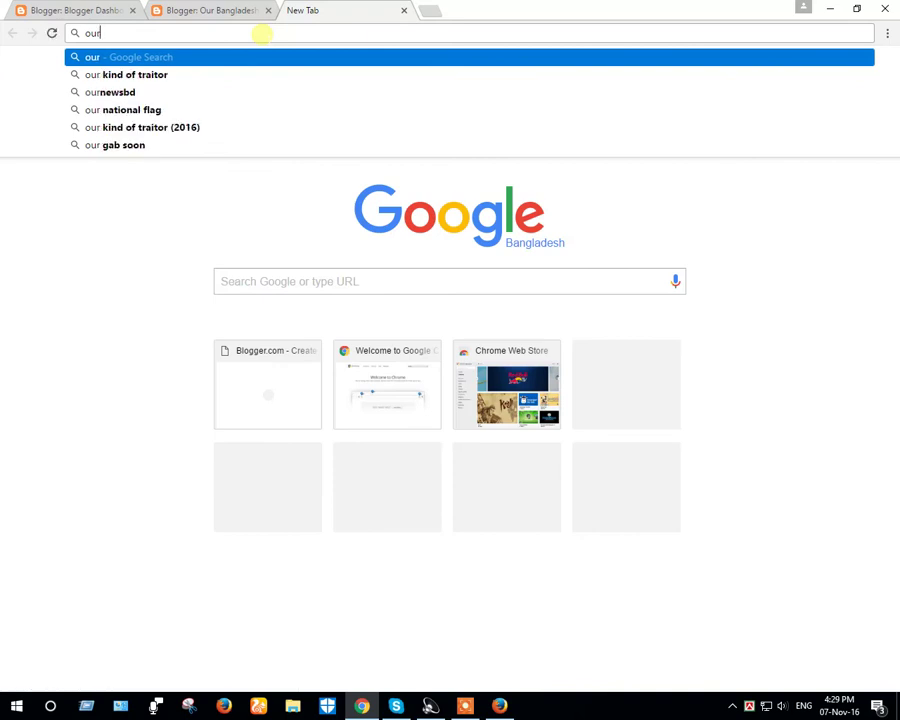
pyautogui.write('hom')
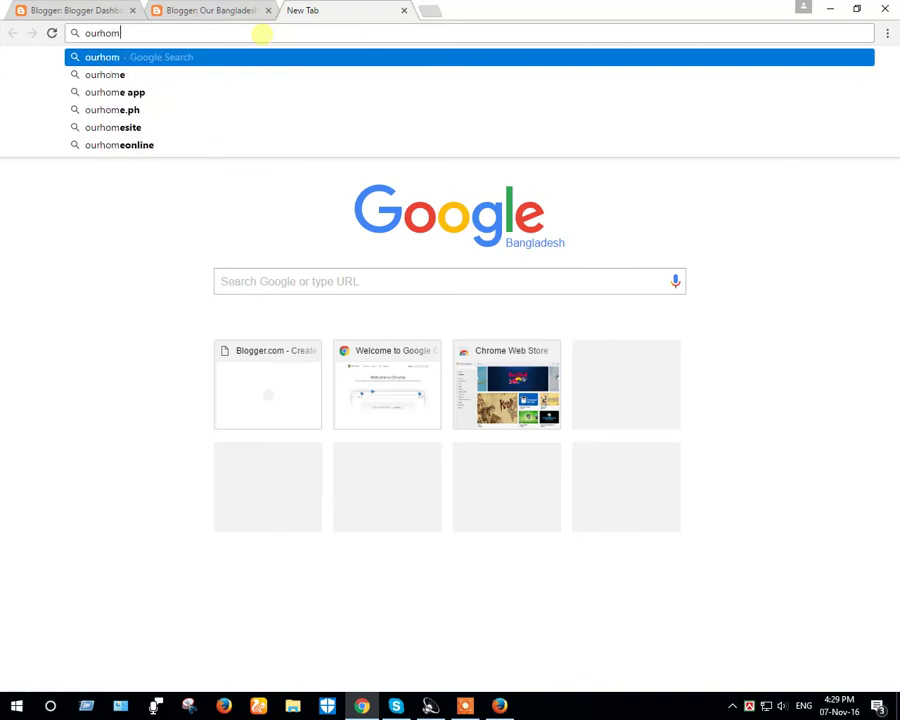
pyautogui.write('e-la')
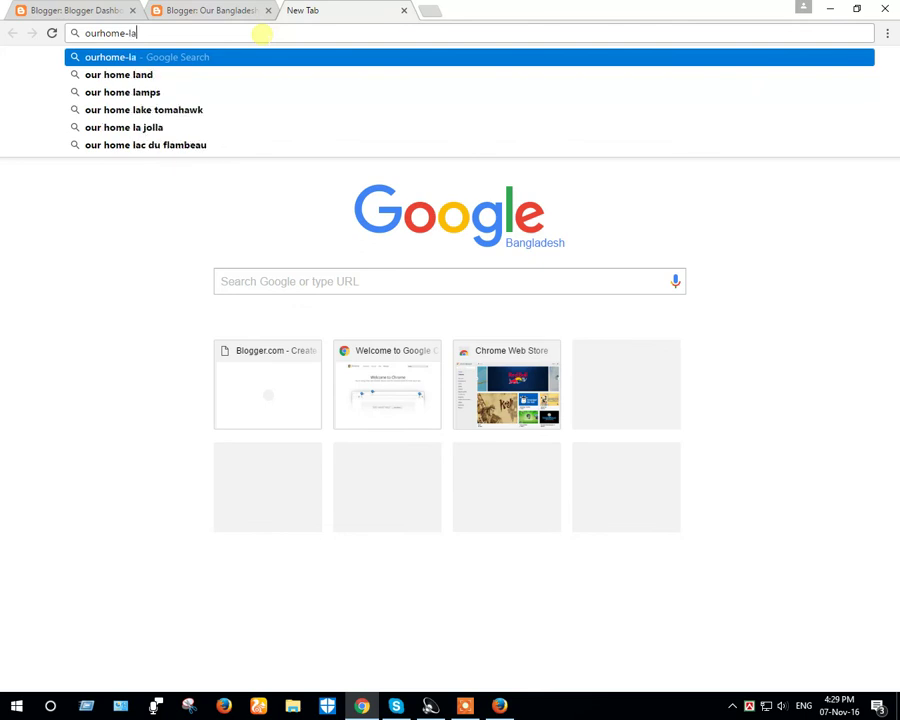
pyautogui.write('ndbd.blogspot.com')
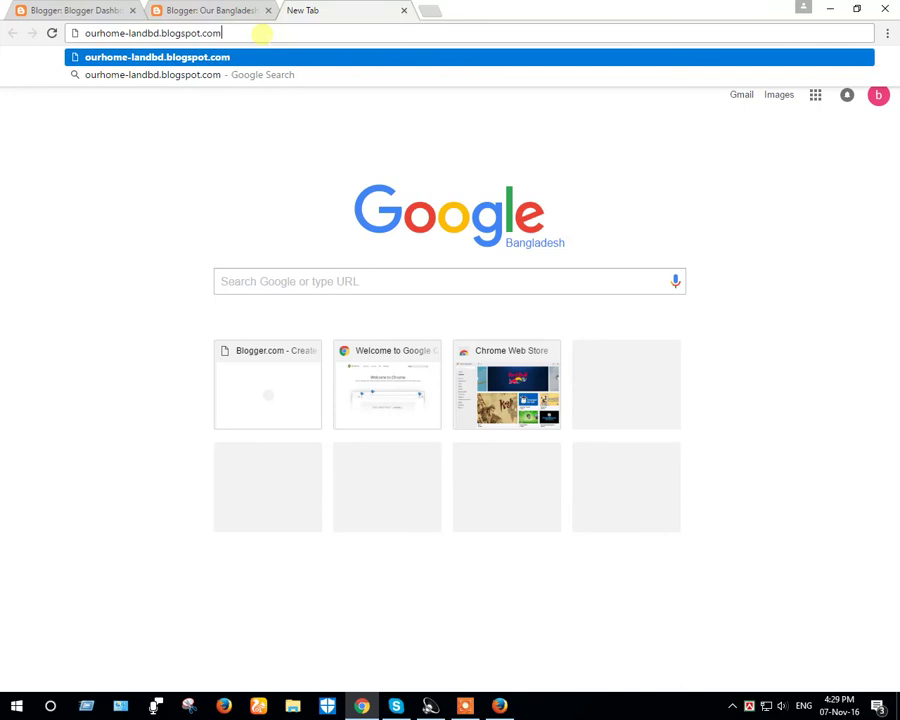
pyautogui.press('Return')
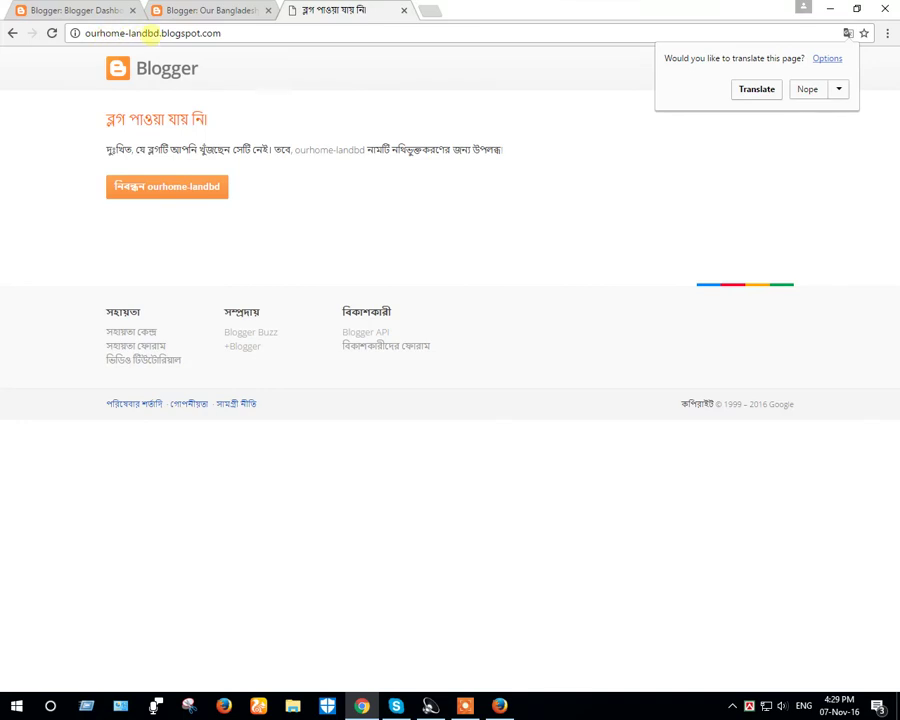
pyautogui.click(116, 11)
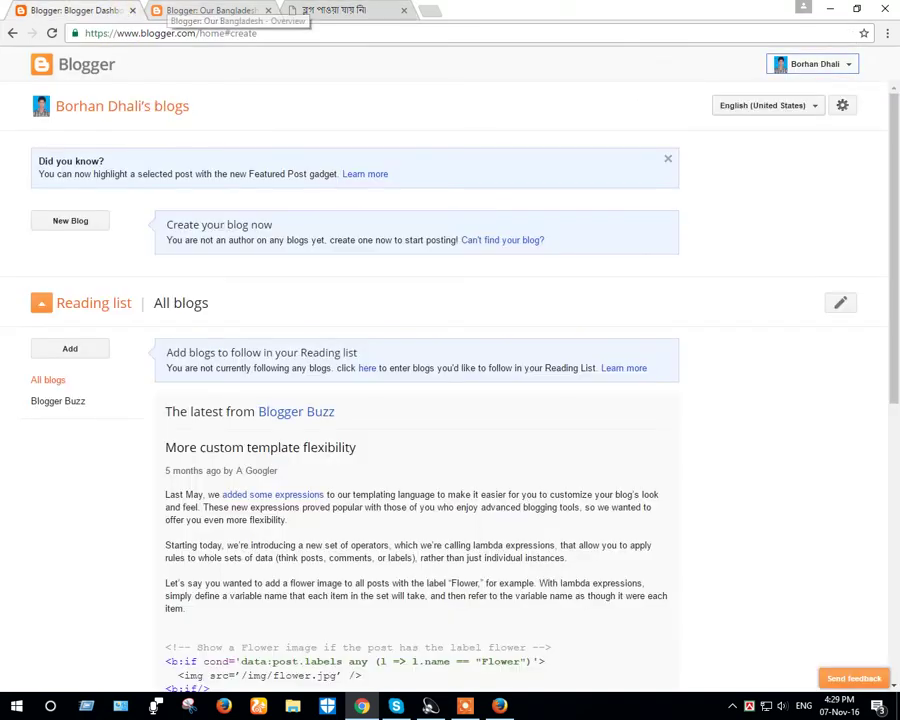
# Open the new blog at home-landbd.blogspot.com in a new tab.
pyautogui.hotkey('ctrl', 't')
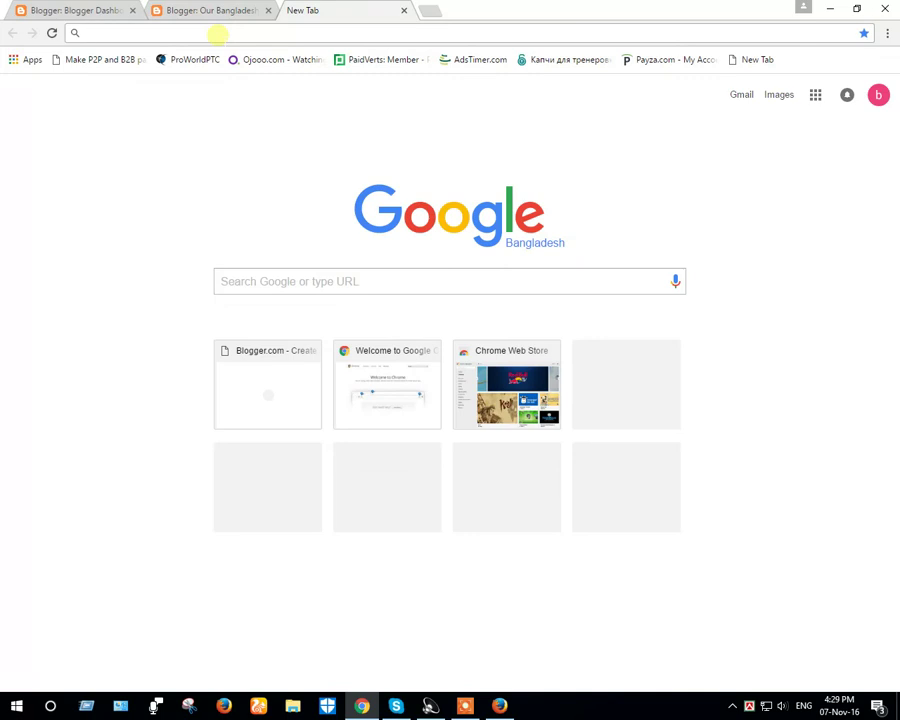
pyautogui.write('hom')
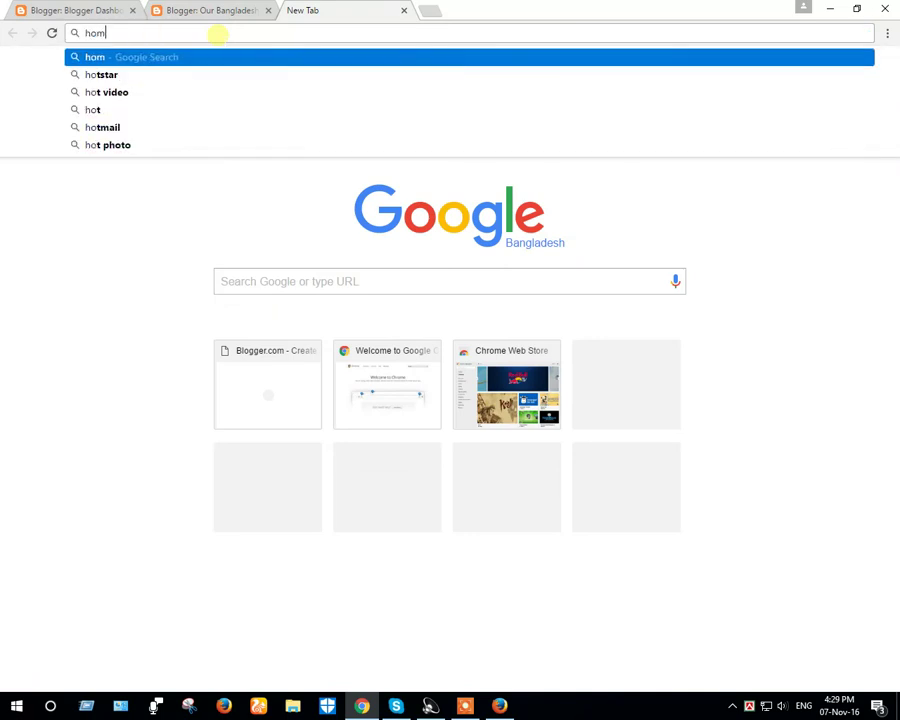
pyautogui.write('e-land')
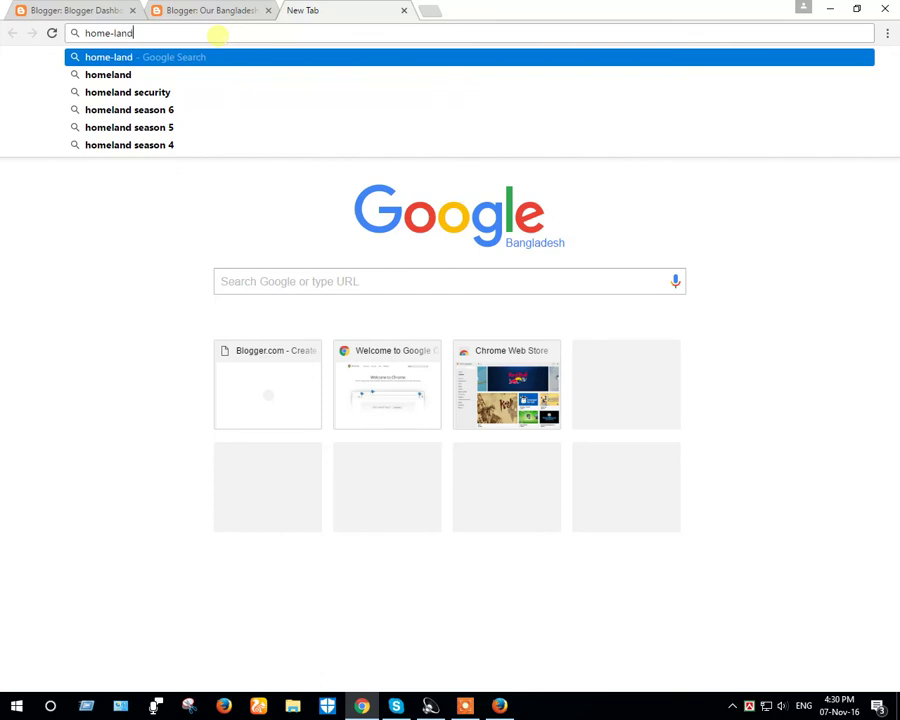
pyautogui.write('bd.')
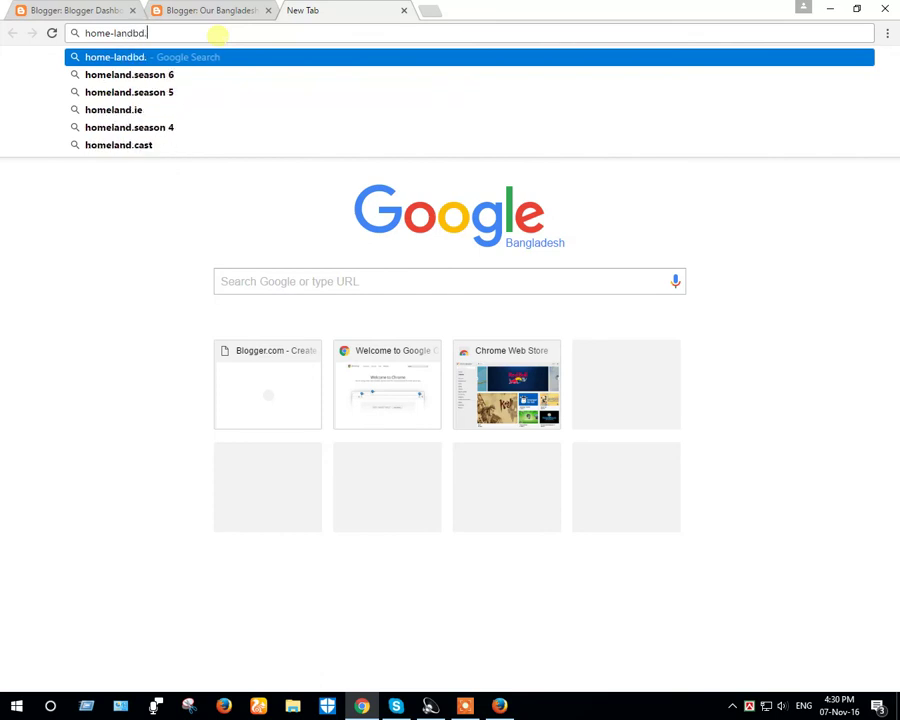
pyautogui.write('blo')
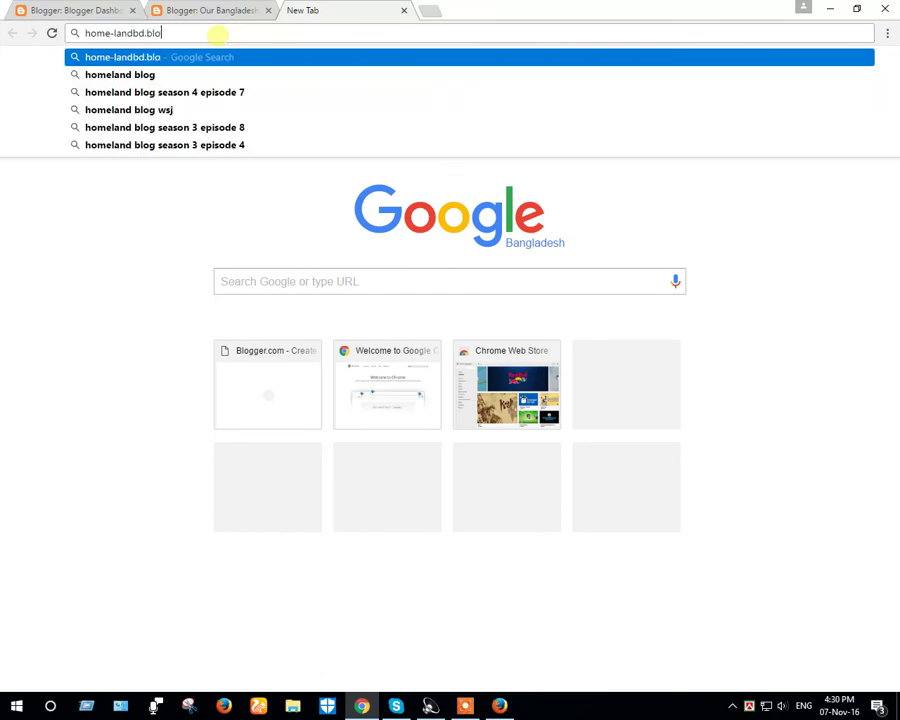
pyautogui.write('gspot')
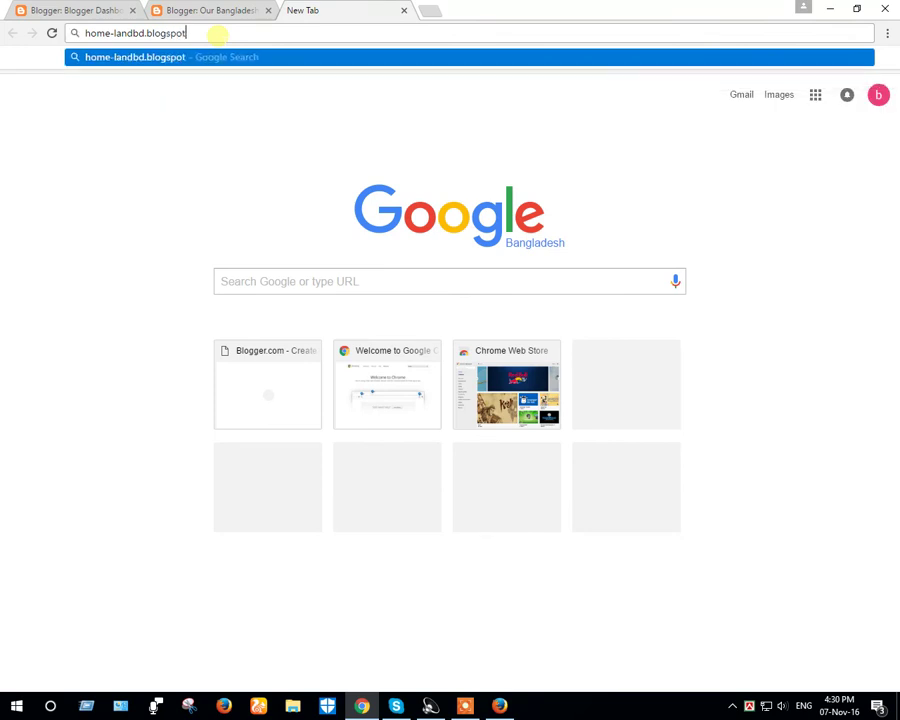
pyautogui.write('.com')
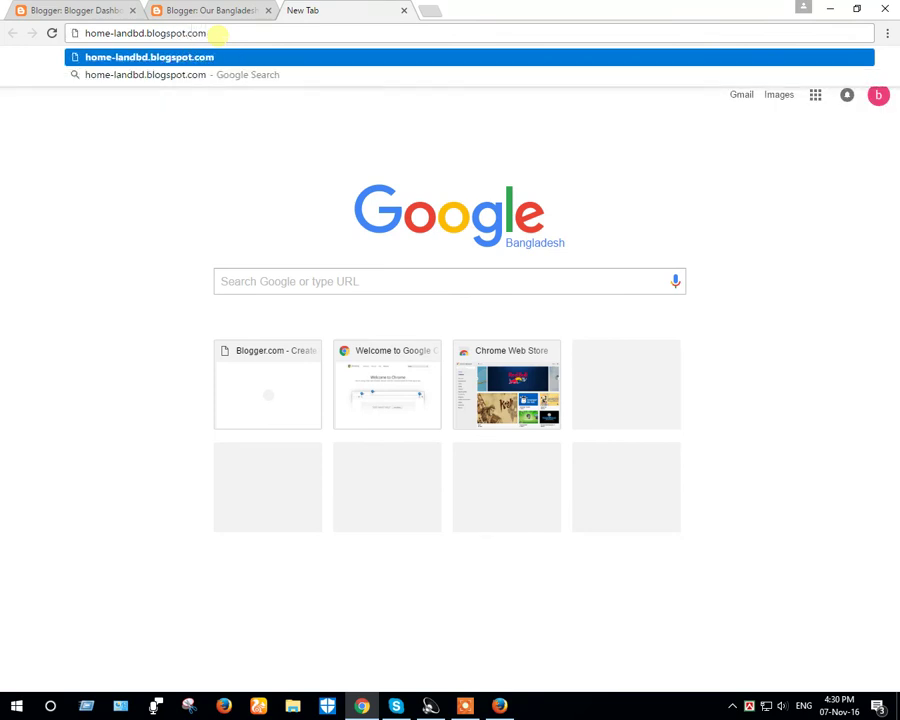
pyautogui.press('Return')
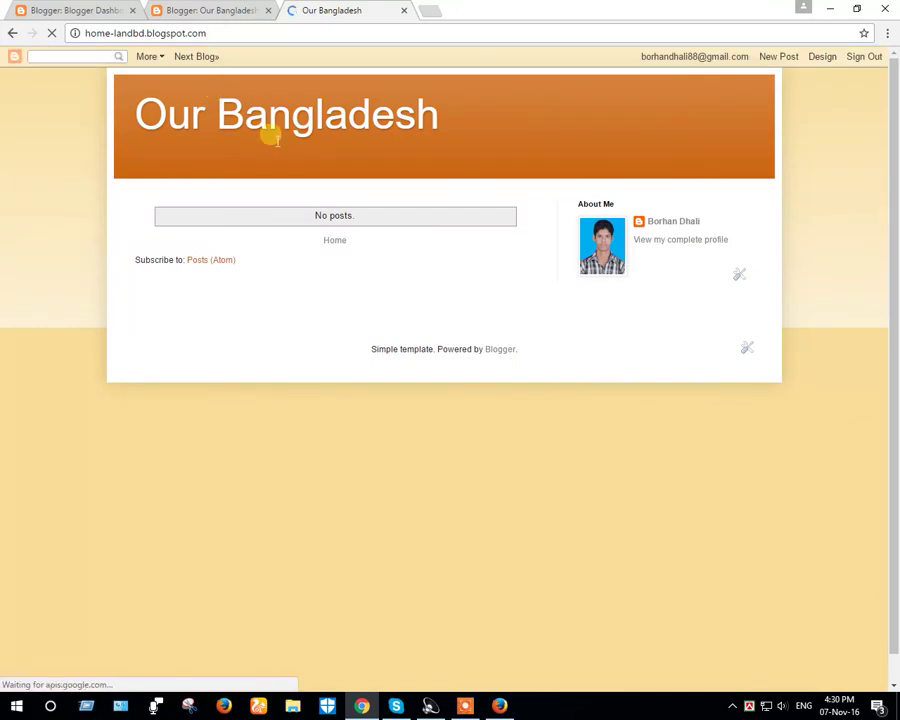
# Examine the published blog's title heading and the message in its posts area.
pyautogui.moveTo(446, 113); pyautogui.dragTo(133, 117)
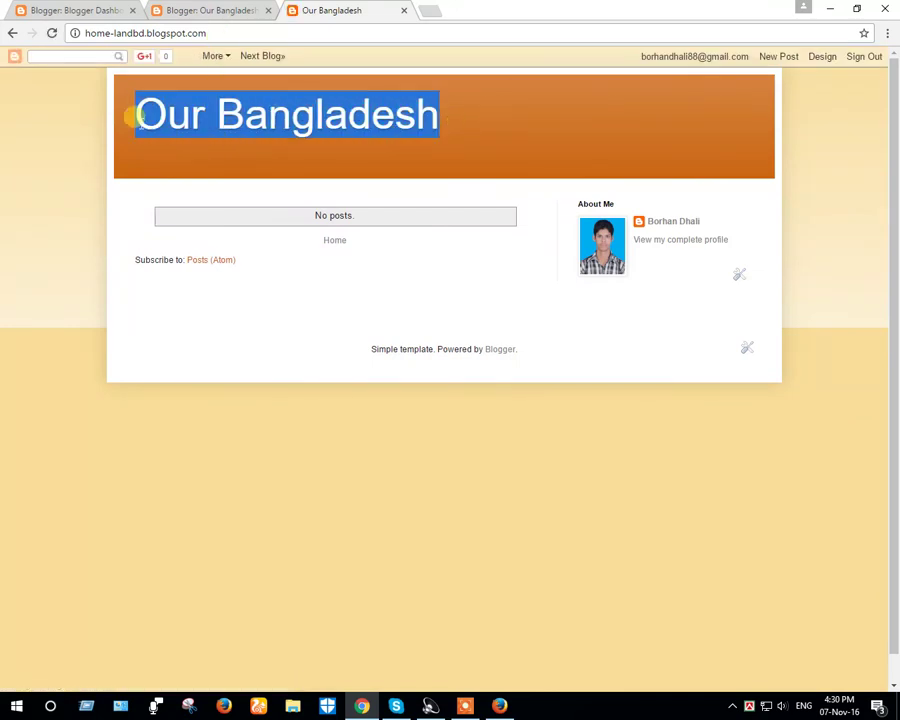
pyautogui.click(484, 116)
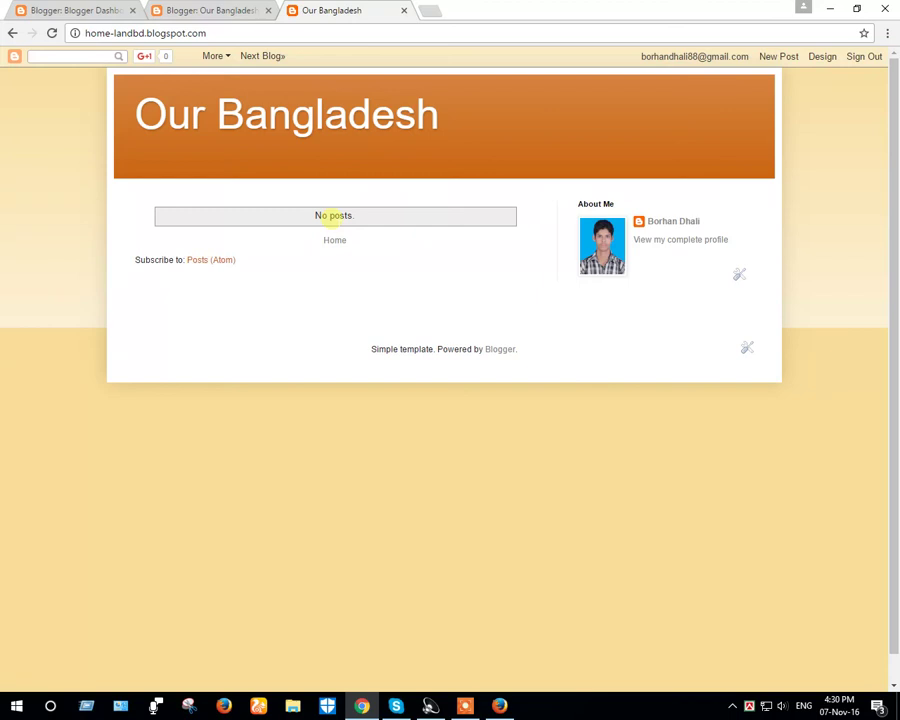
pyautogui.moveTo(315, 213); pyautogui.dragTo(382, 221)
pyautogui.click(390, 207)
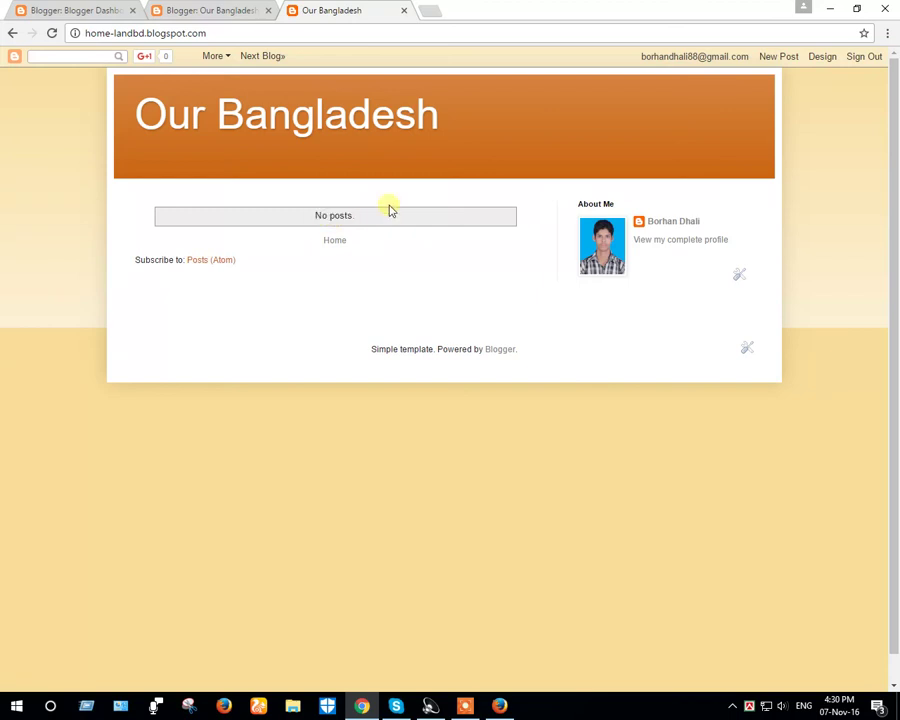